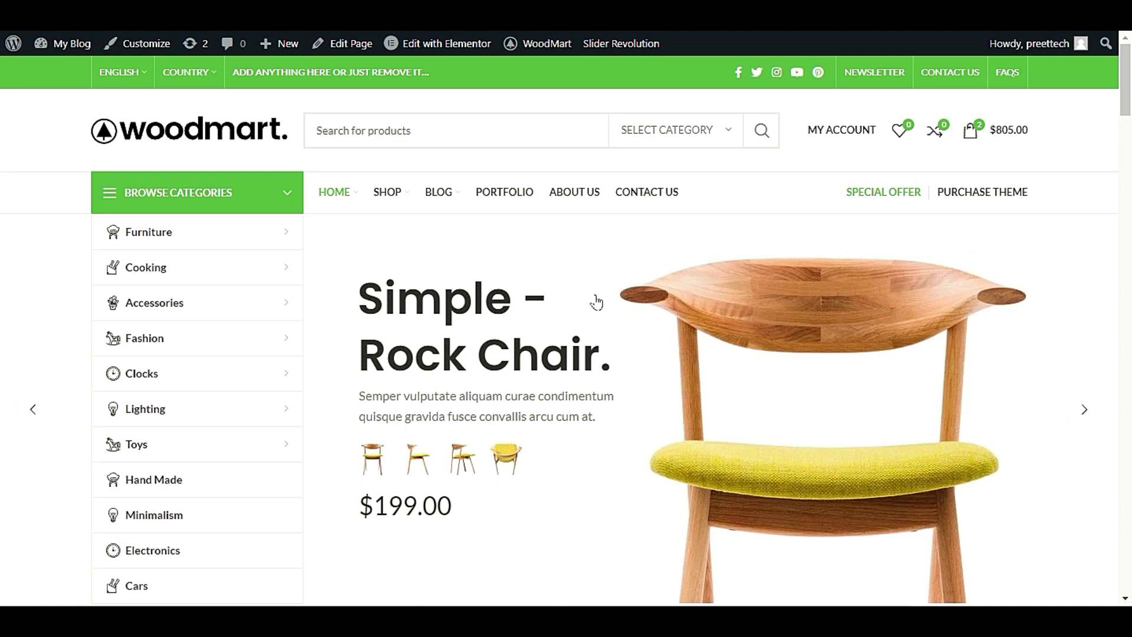
Look through the current store homepage, from the hero slider and product sections to the latest news.
scroll(590, 304, down, 3)
scroll(590, 304, up, 3)
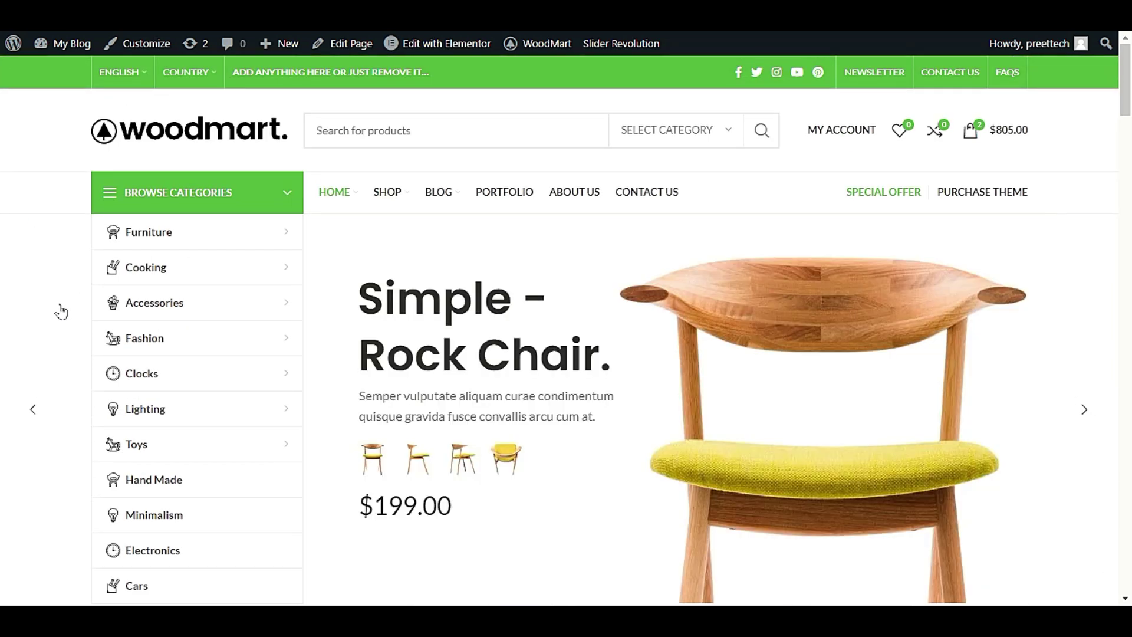
scroll(50, 375, down, 20)
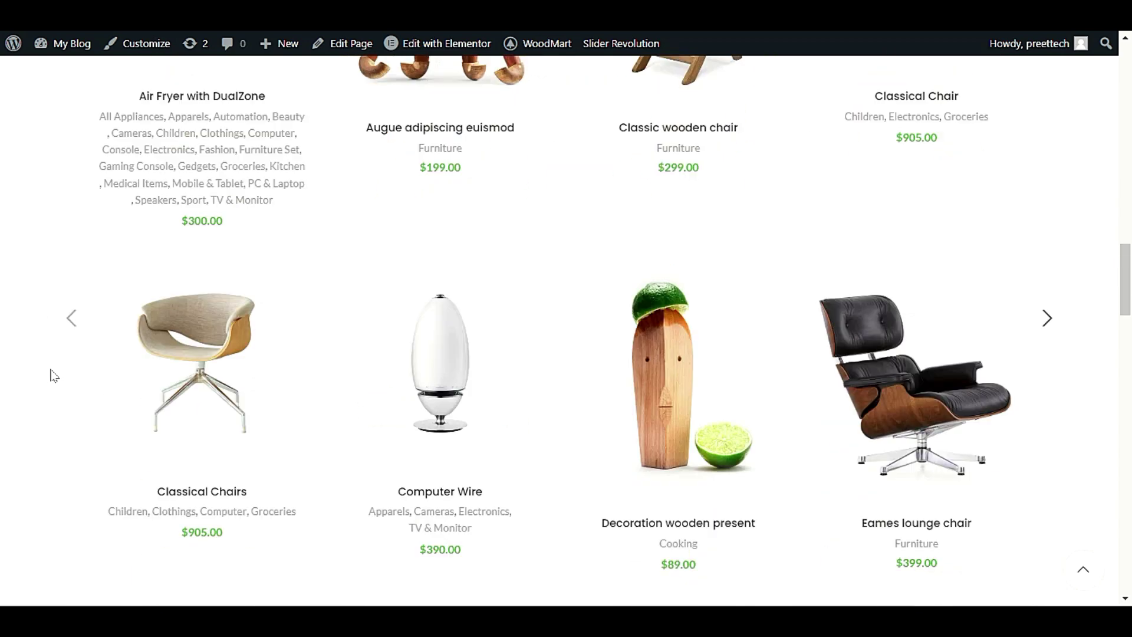
scroll(44, 386, down, 6)
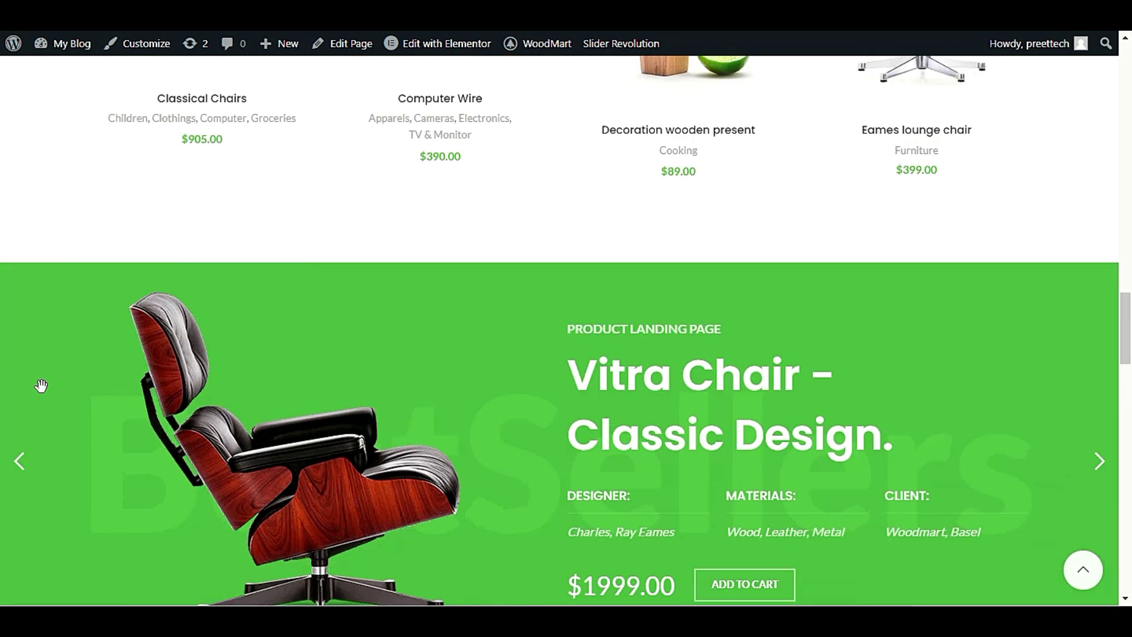
scroll(41, 386, down, 18)
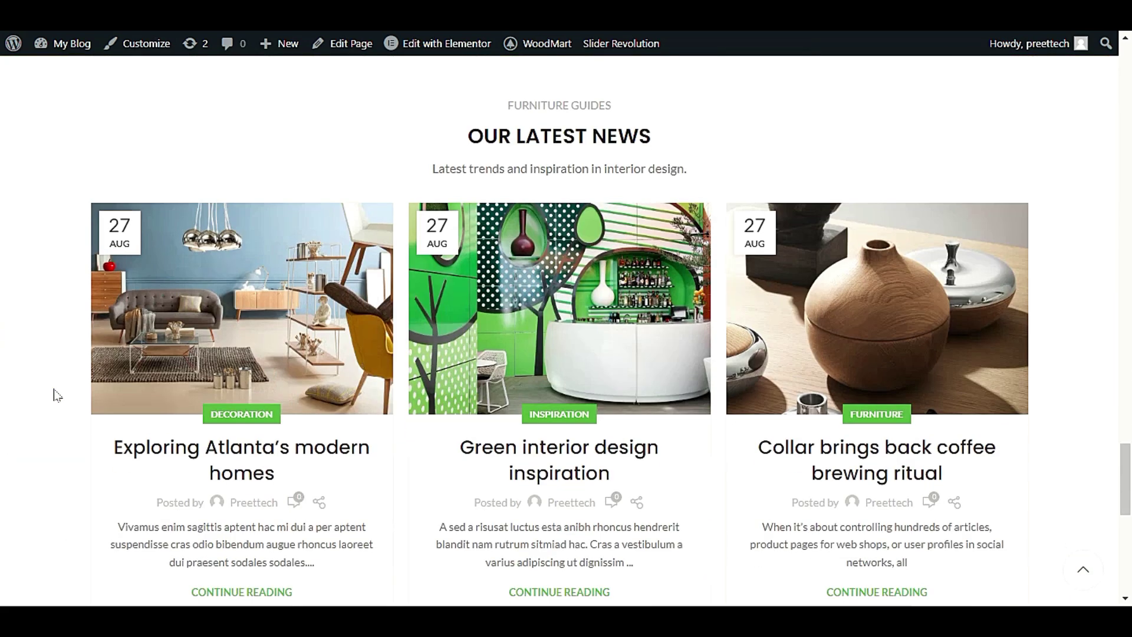
scroll(51, 399, down, 6)
scroll(50, 396, up, 20)
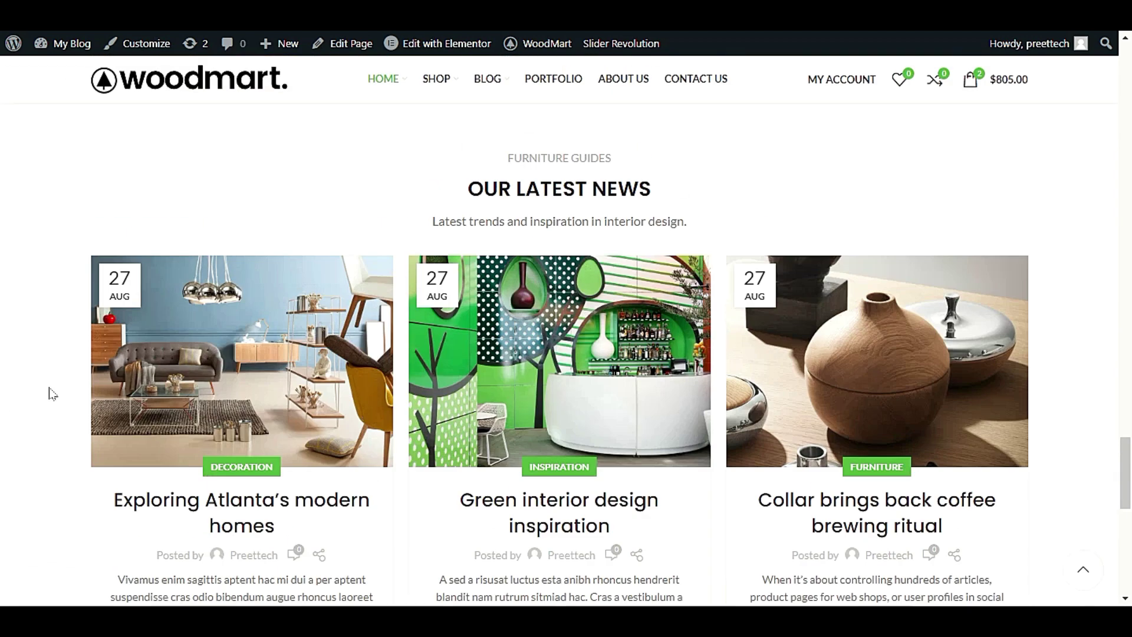
scroll(65, 381, up, 15)
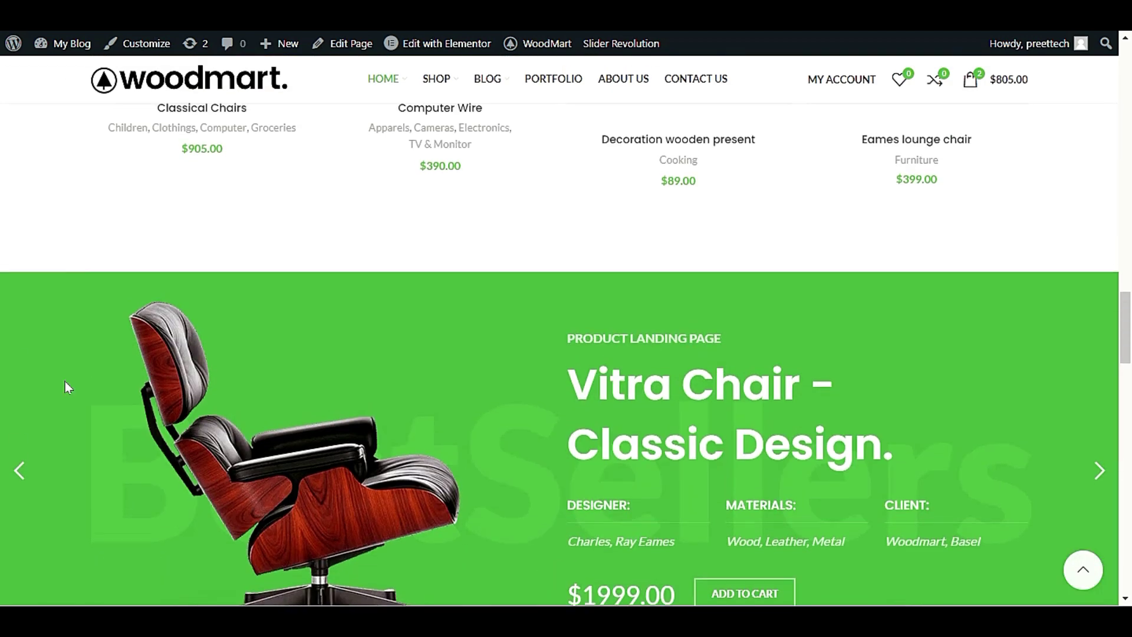
scroll(67, 392, up, 6)
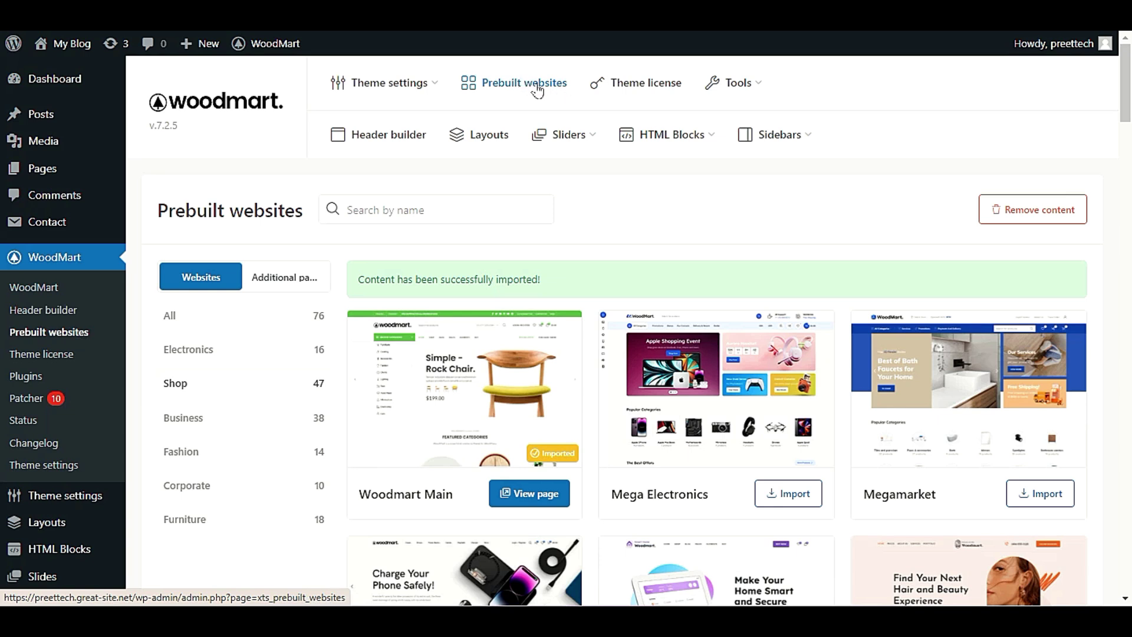
Open the WoodMart prebuilt websites and filter them by the Electronics category.
click(515, 87)
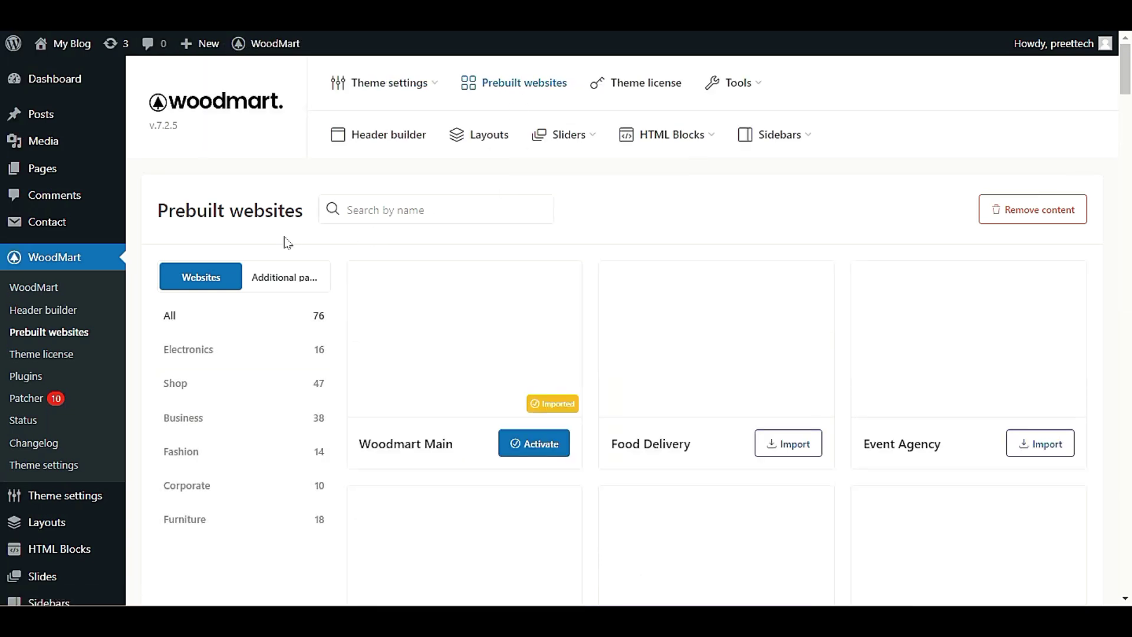
scroll(283, 245, down, 3)
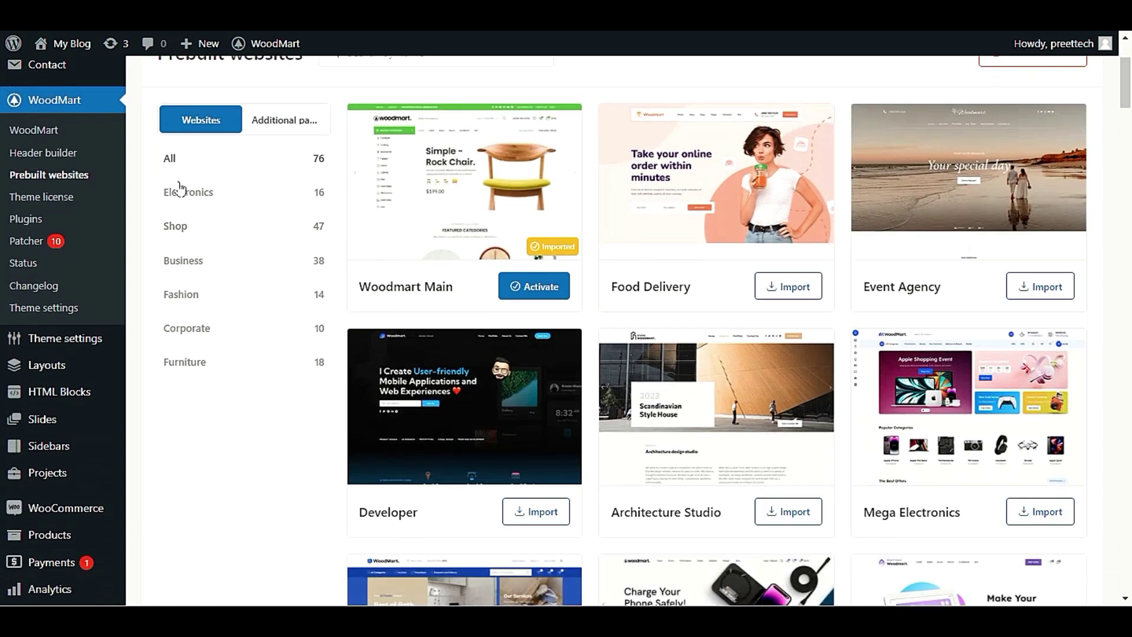
click(223, 200)
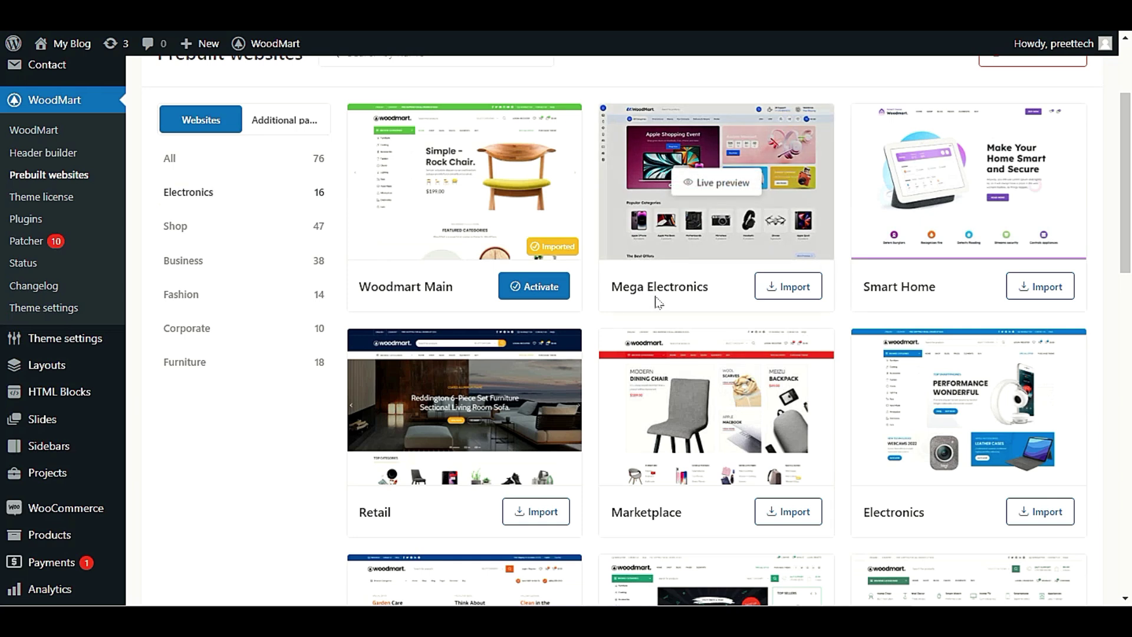
Open the live preview of the Mega Electronics demo and examine its homepage sections through to the footer.
click(718, 181)
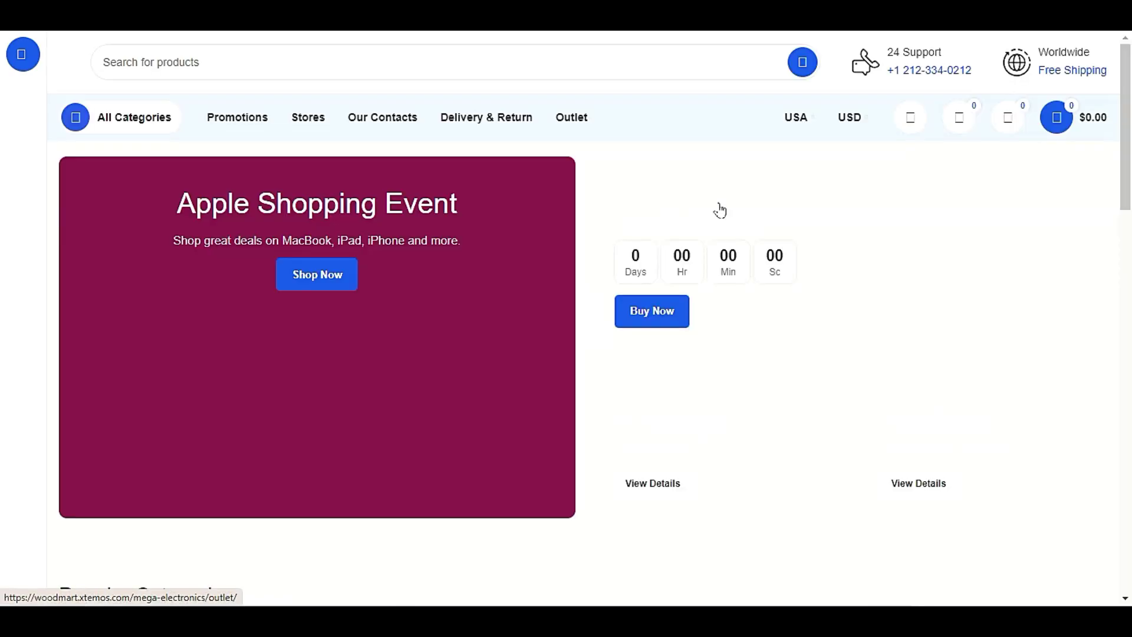
scroll(645, 384, down, 10)
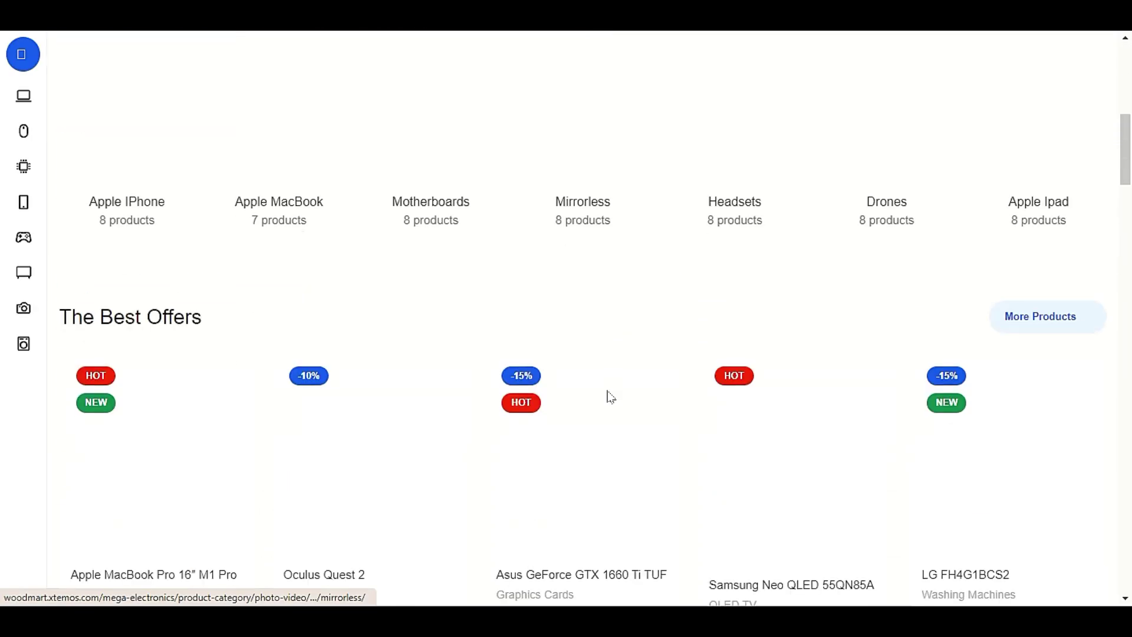
scroll(610, 399, up, 4)
scroll(608, 399, up, 3)
scroll(607, 397, down, 12)
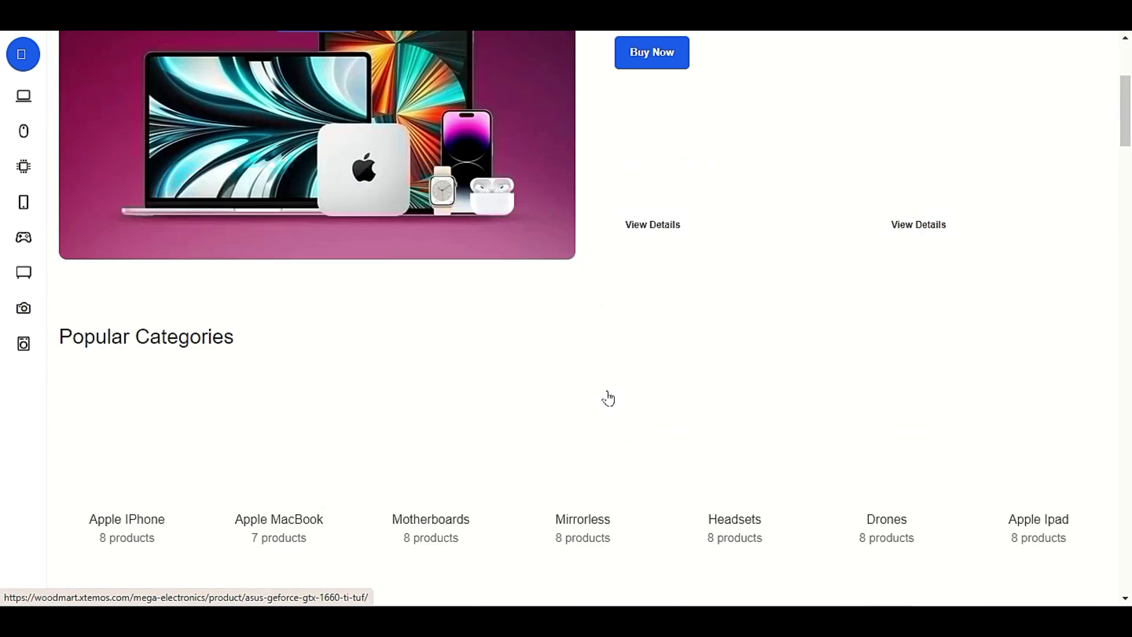
scroll(600, 405, up, 14)
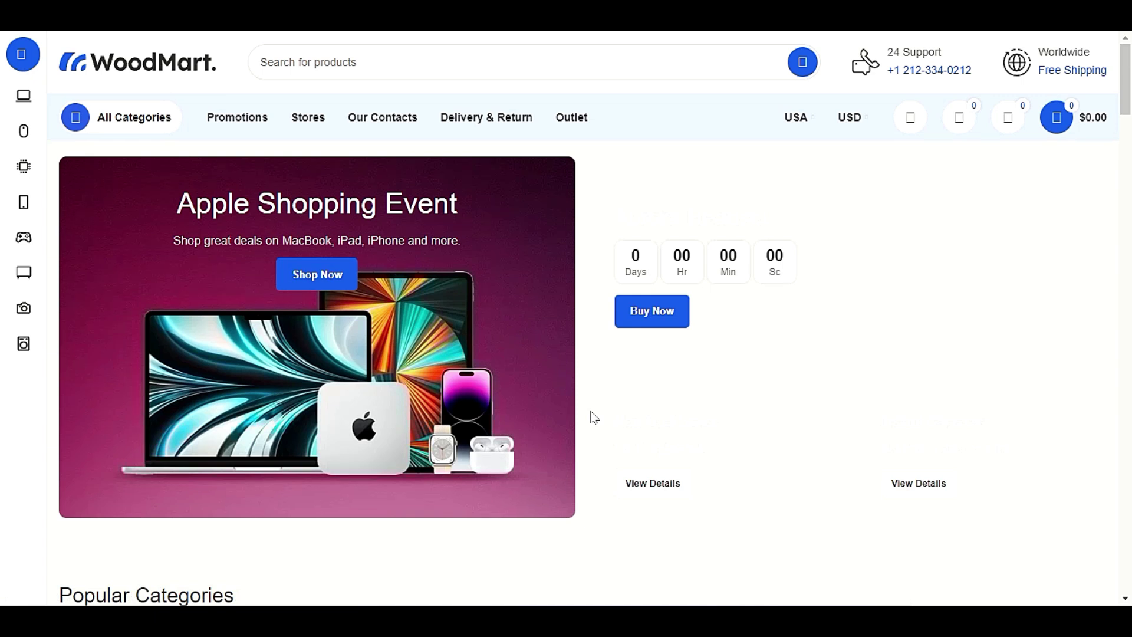
scroll(586, 420, down, 15)
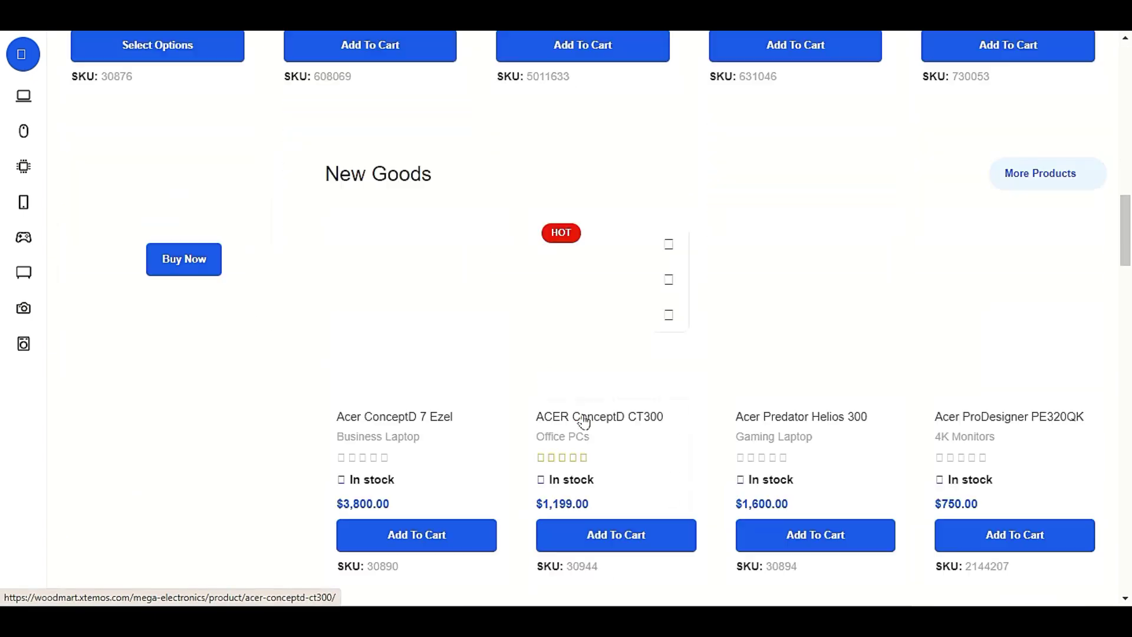
scroll(584, 422, down, 15)
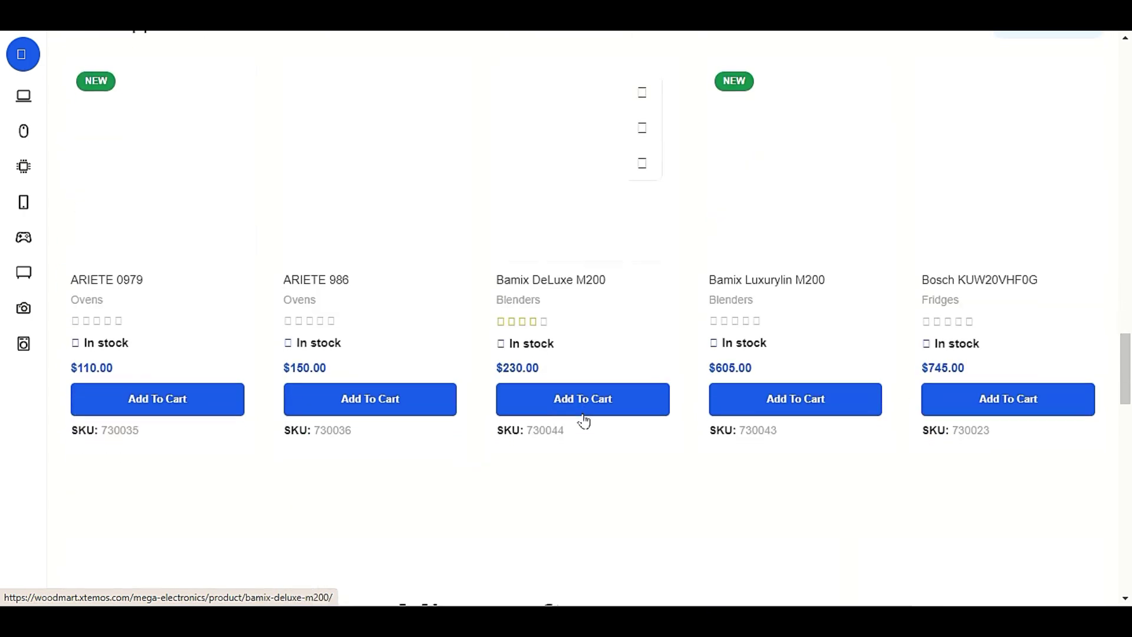
scroll(590, 417, down, 15)
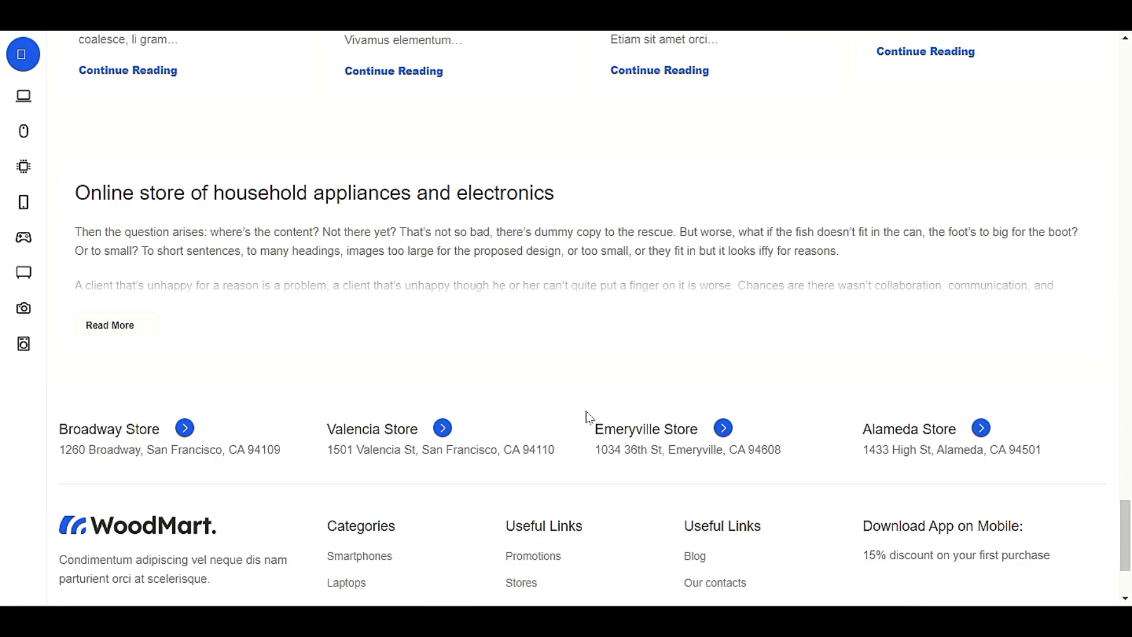
scroll(590, 418, up, 15)
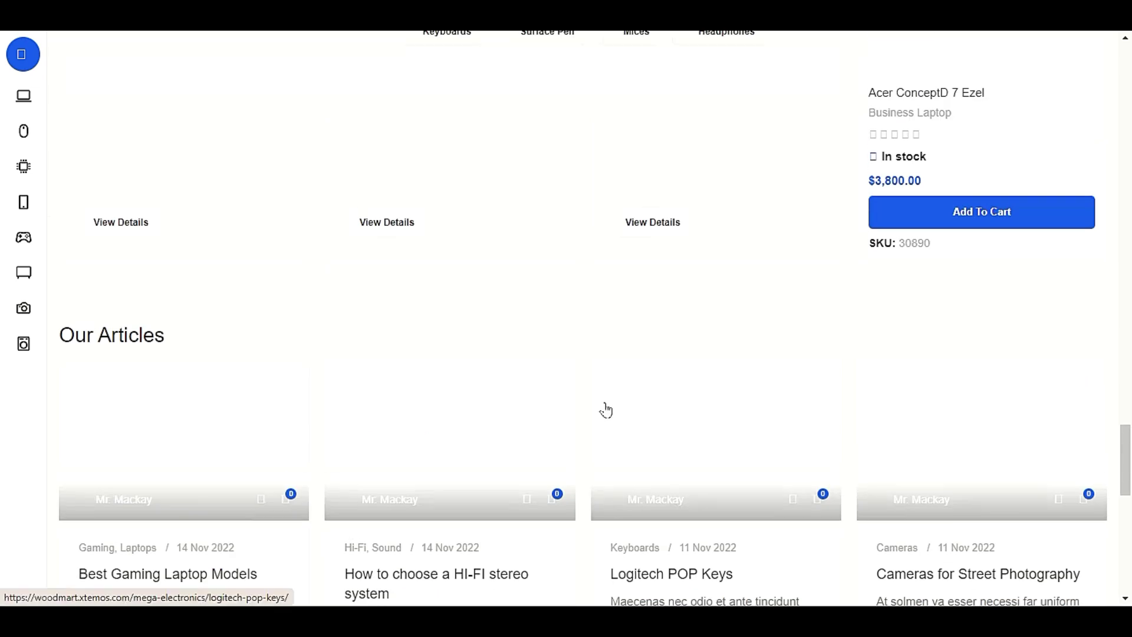
scroll(601, 408, up, 10)
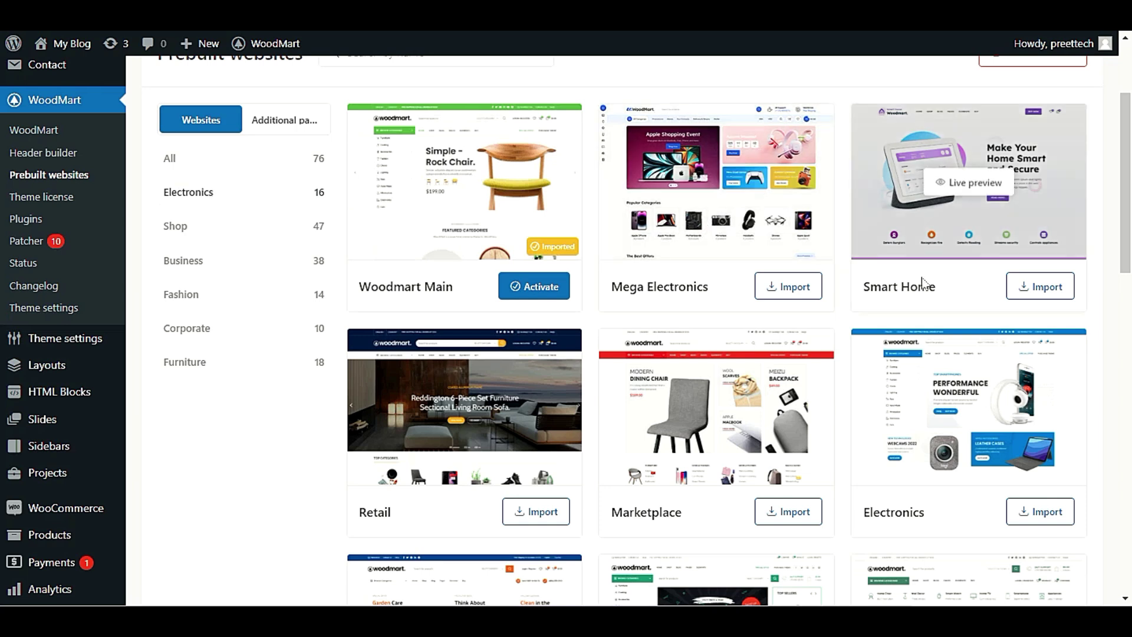
Browse the prebuilt websites in the Electronics category to compare the available demos.
scroll(923, 282, down, 3)
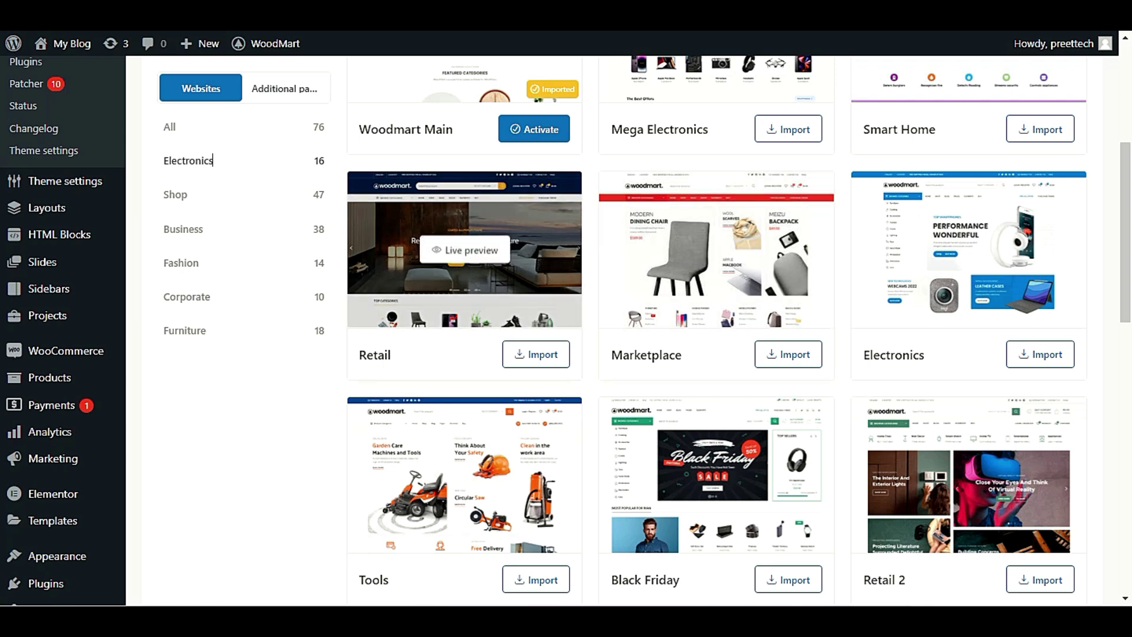
scroll(420, 377, down, 5)
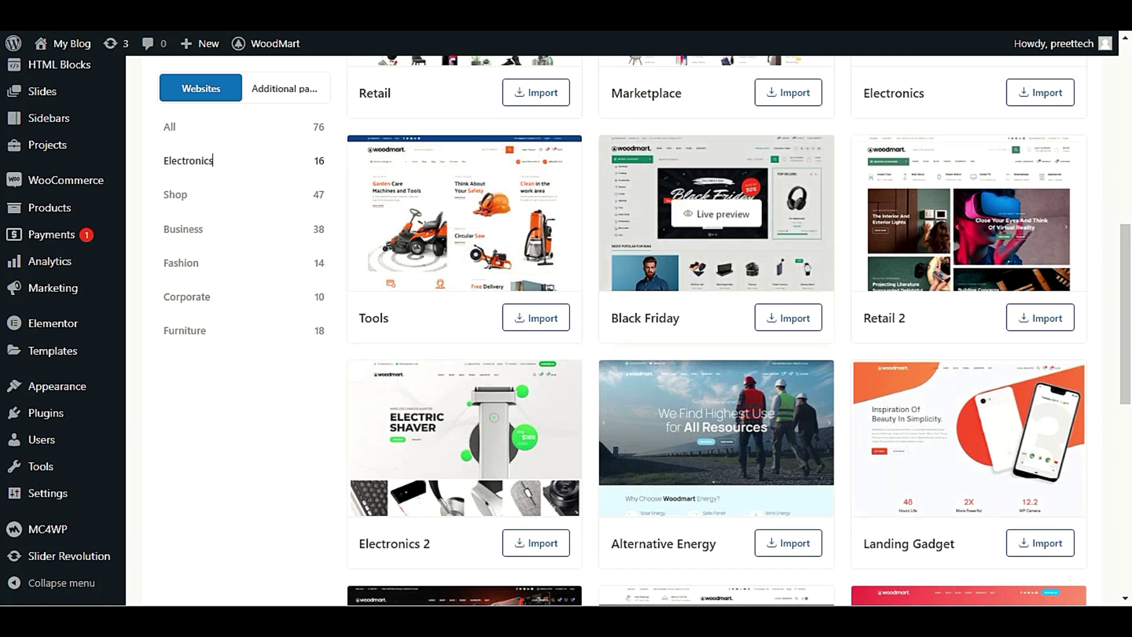
scroll(661, 329, down, 4)
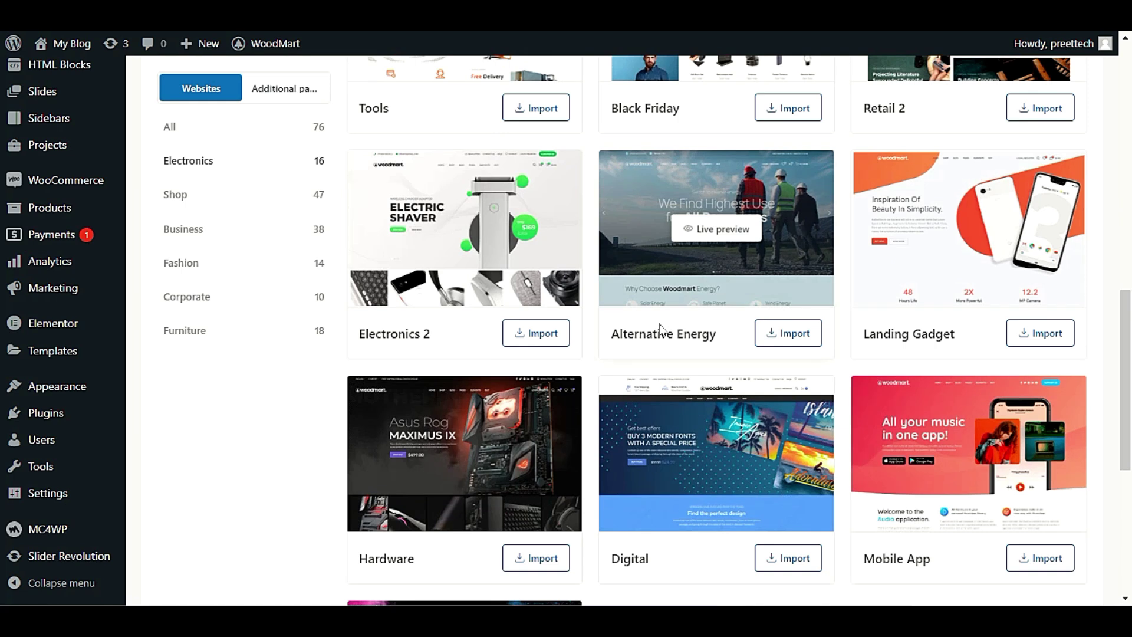
scroll(607, 371, down, 3)
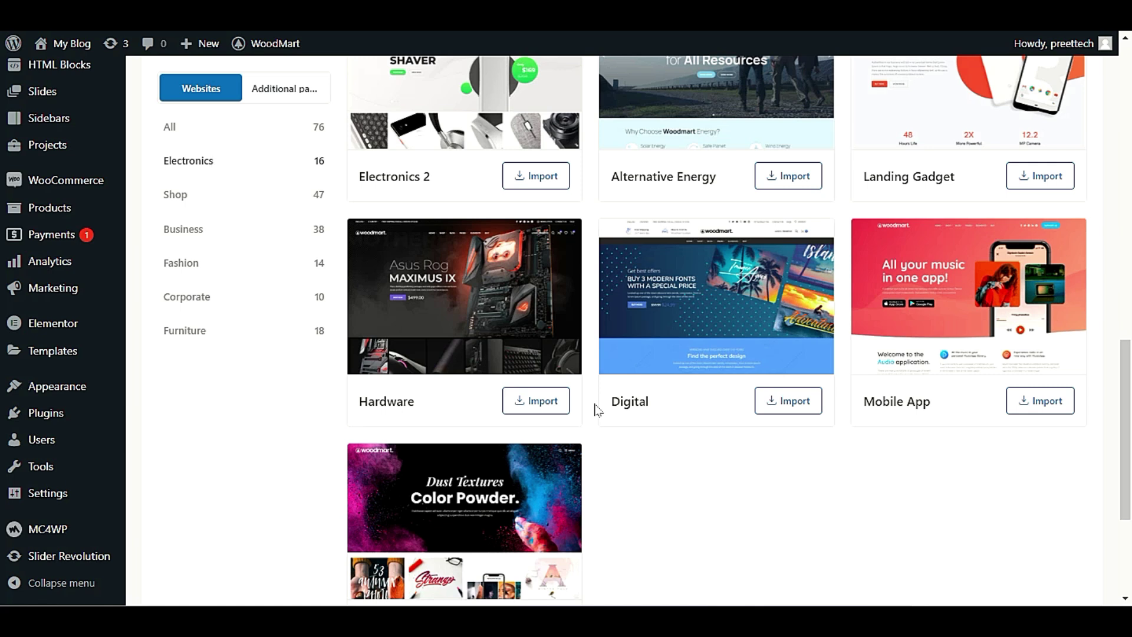
scroll(598, 410, down, 3)
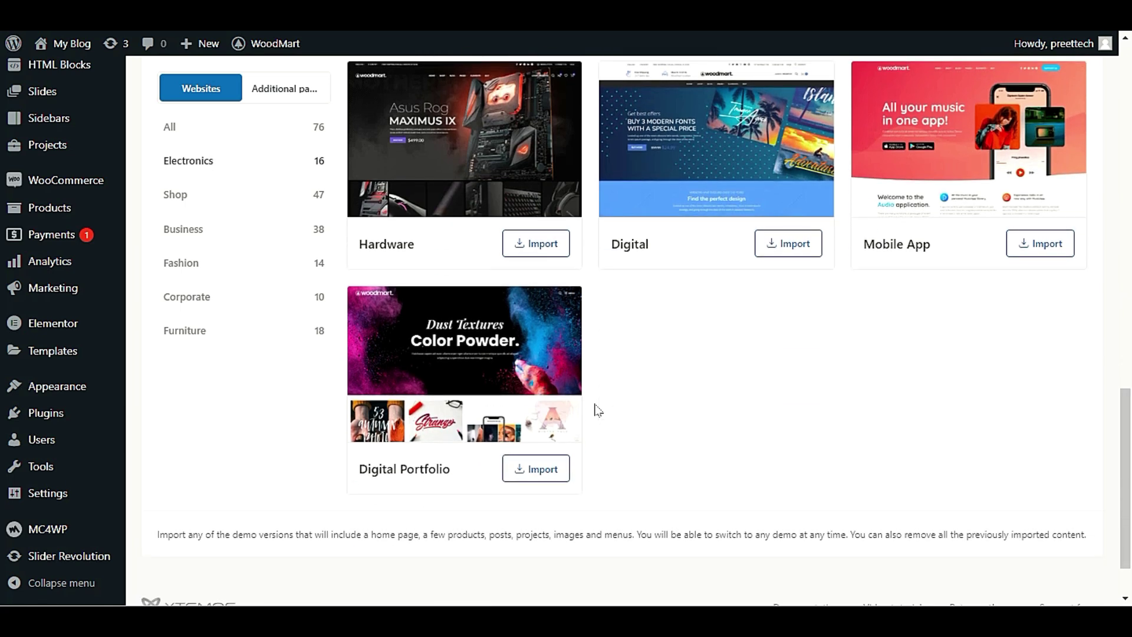
scroll(598, 409, up, 7)
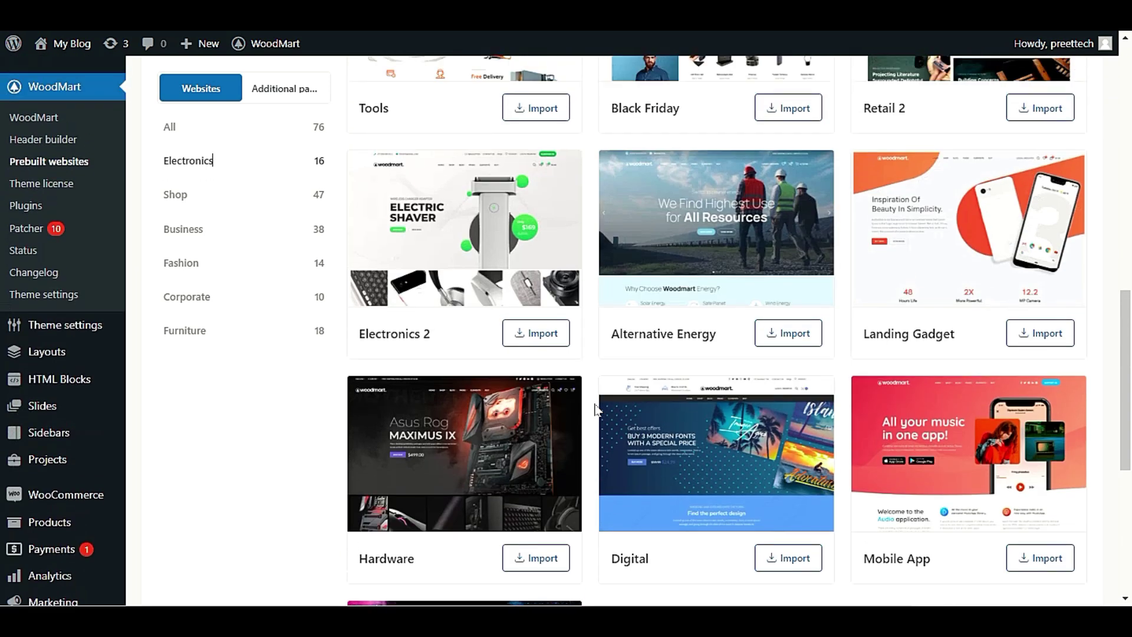
scroll(596, 404, up, 3)
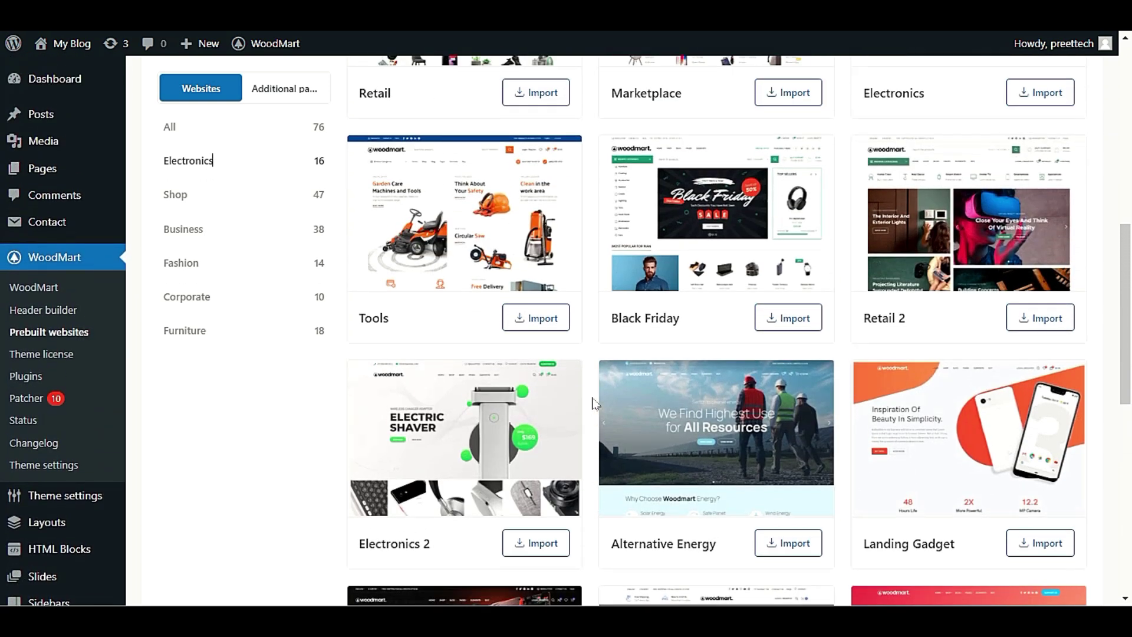
scroll(595, 404, up, 3)
scroll(595, 404, up, 1)
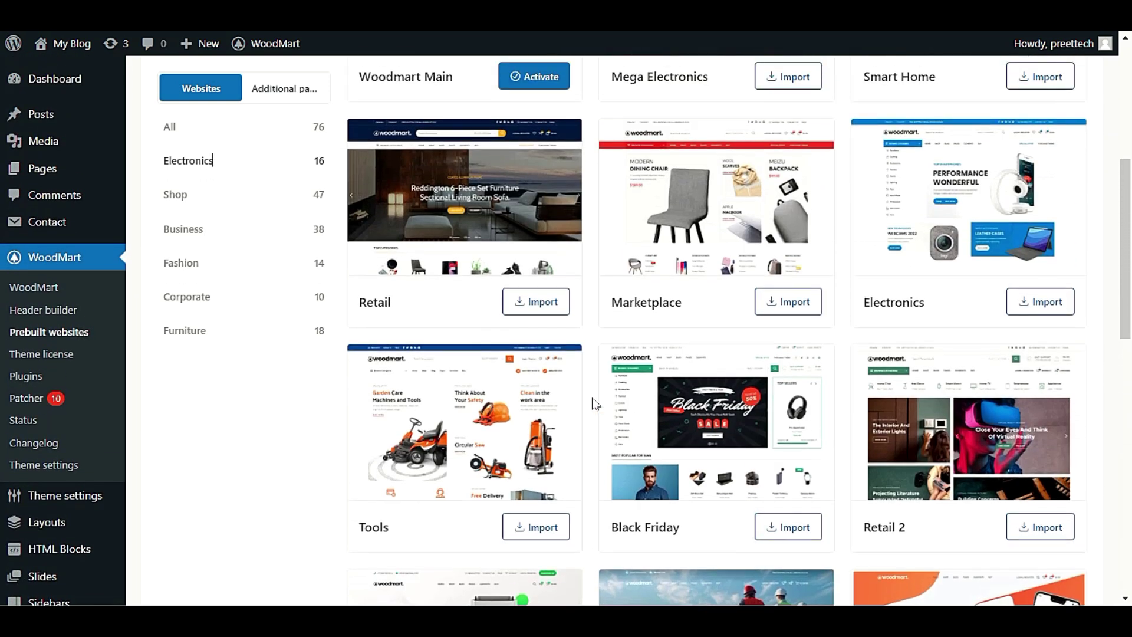
scroll(595, 404, down, 3)
scroll(587, 404, up, 4)
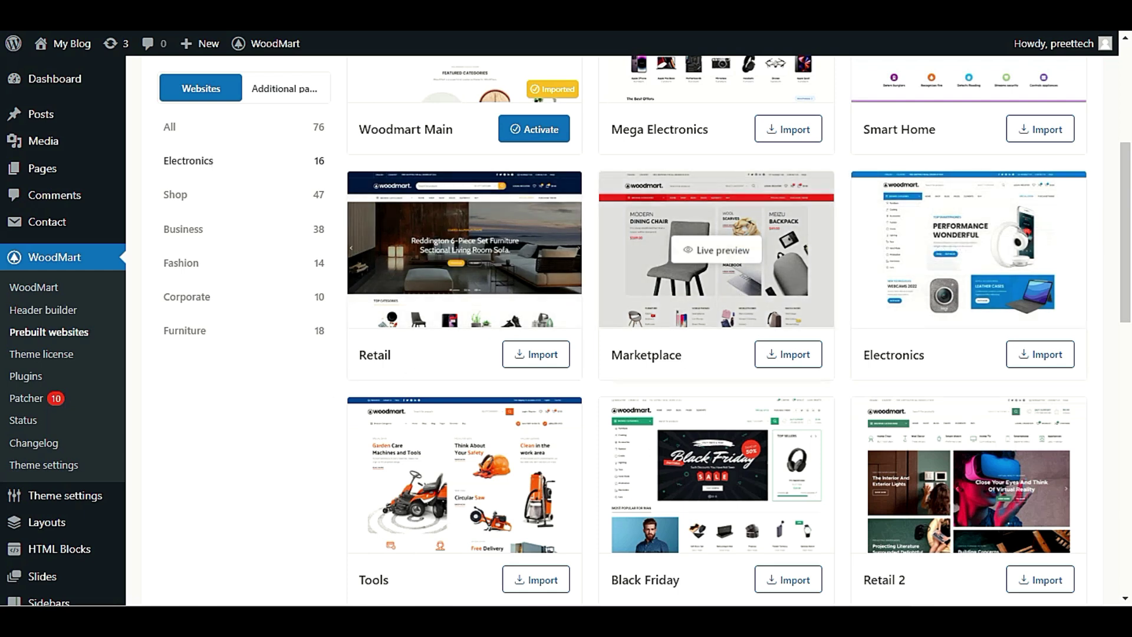
scroll(213, 161, up, 3)
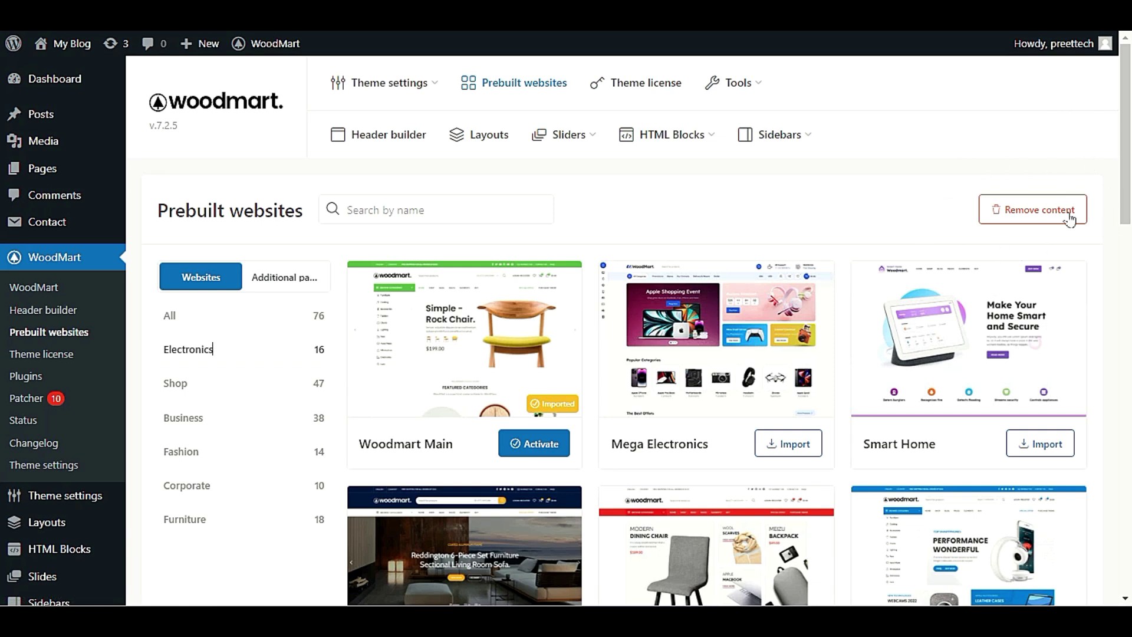
Remove the previously imported demo content, excluding pages, products, posts, menu and images from the removal.
click(1011, 212)
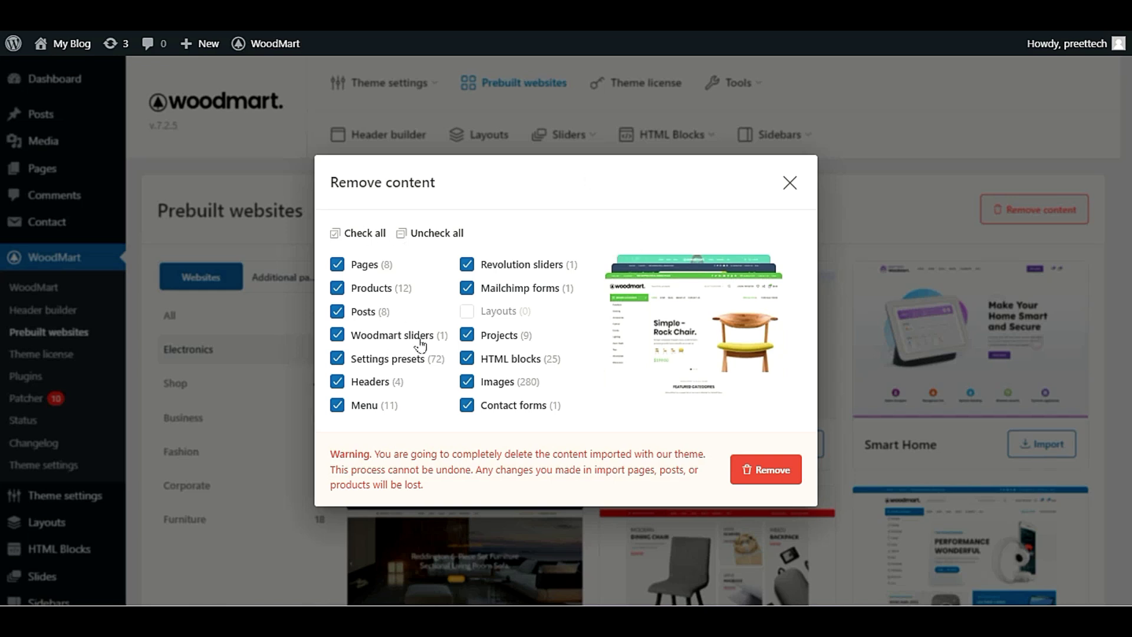
click(337, 265)
click(341, 293)
click(337, 313)
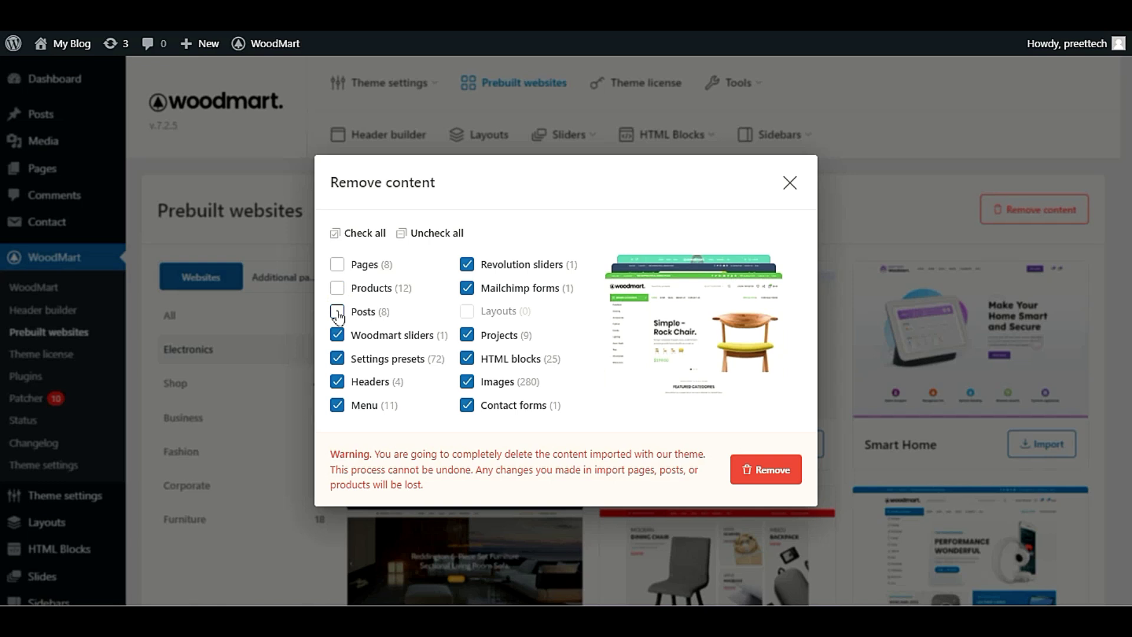
click(337, 406)
click(467, 383)
click(762, 470)
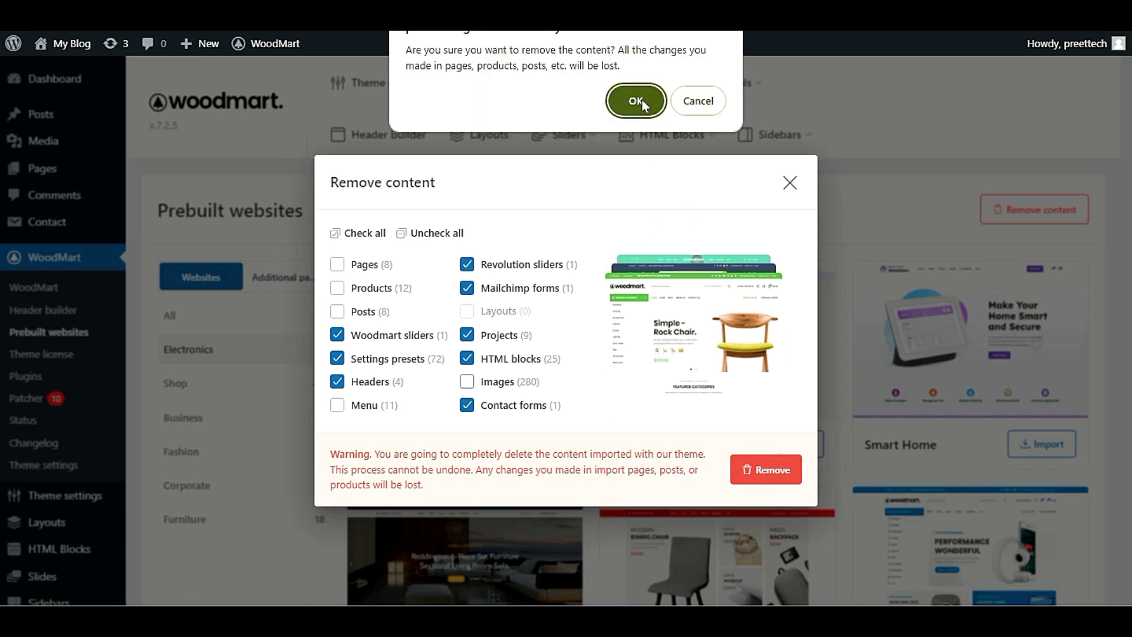
click(642, 98)
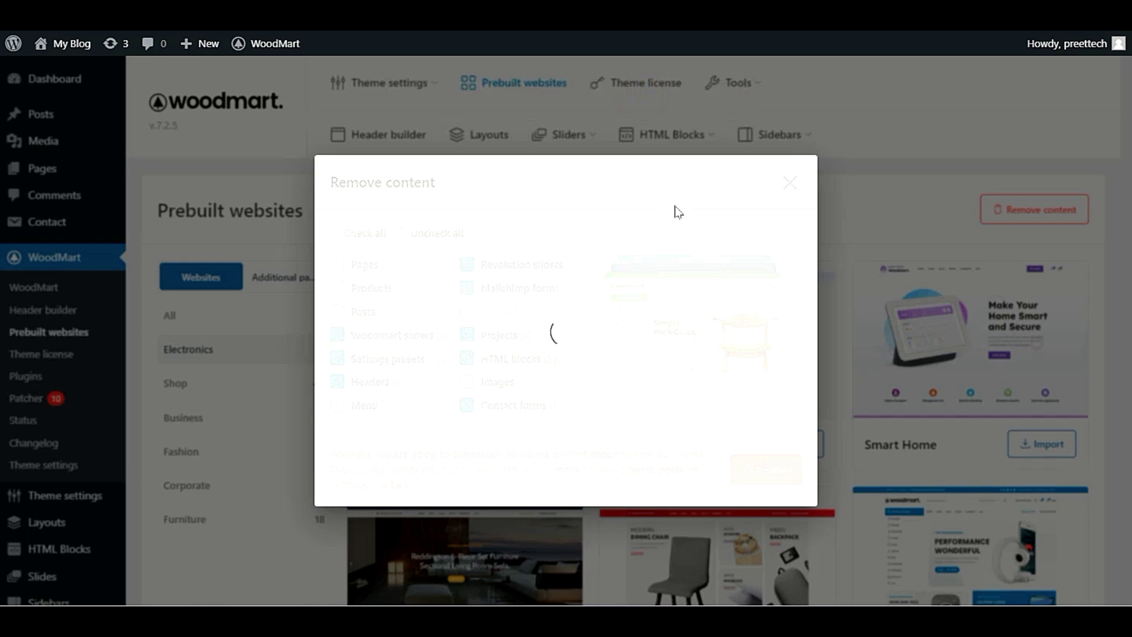
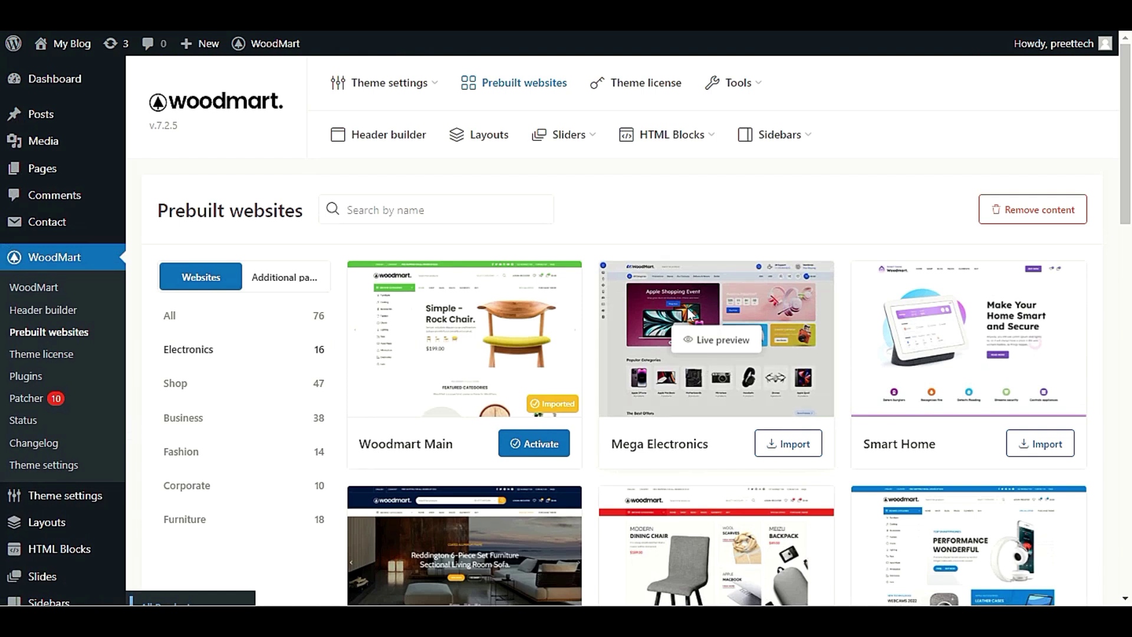
scroll(689, 312, down, 2)
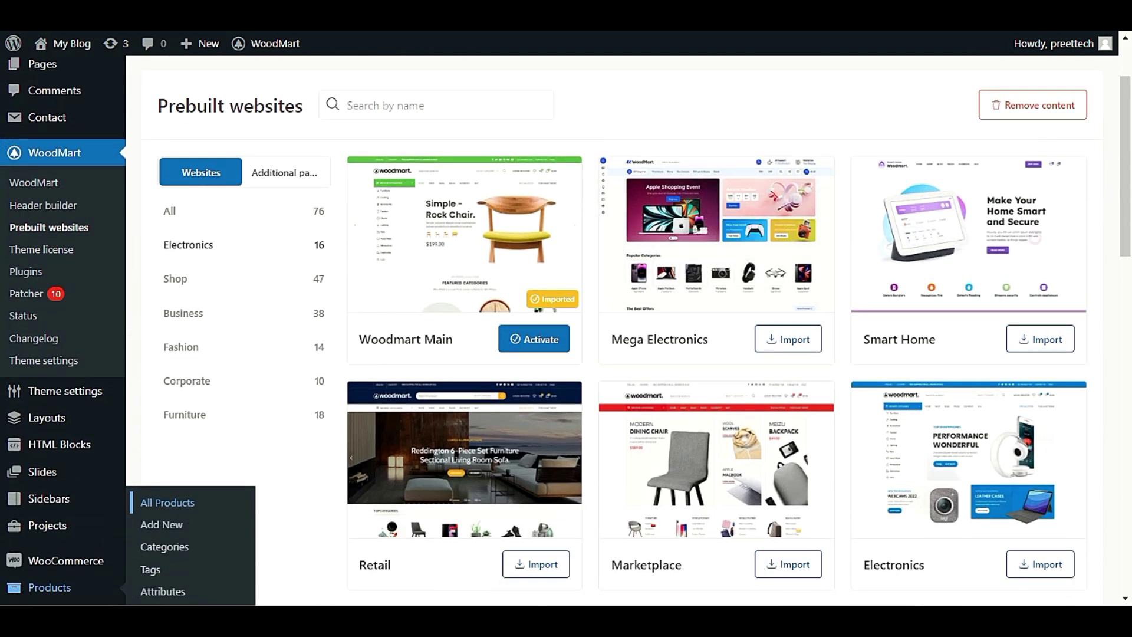
Open the list of all products and examine the item count and entries left after the content removal.
click(168, 502)
scroll(378, 254, down, 4)
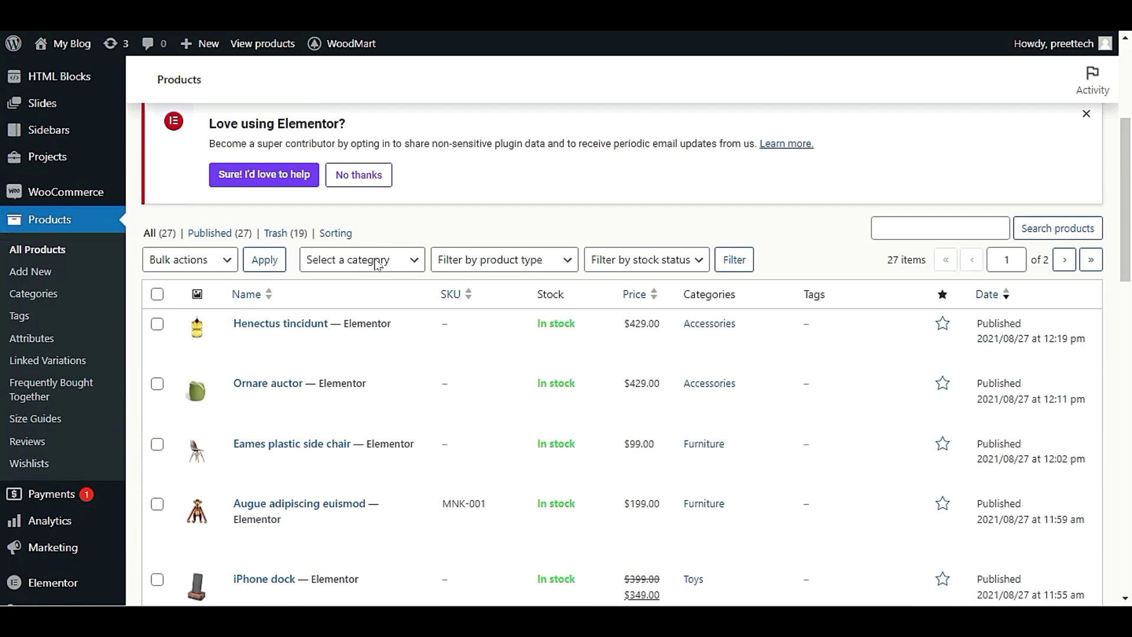
triple_click(144, 234)
click(438, 220)
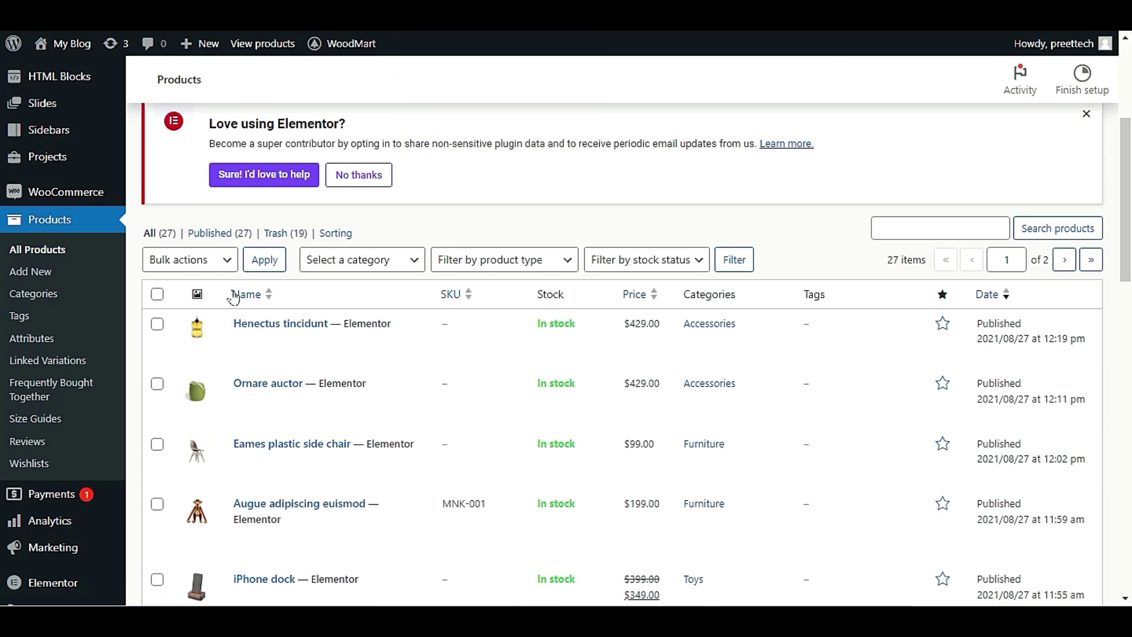
scroll(84, 410, down, 2)
scroll(58, 477, up, 5)
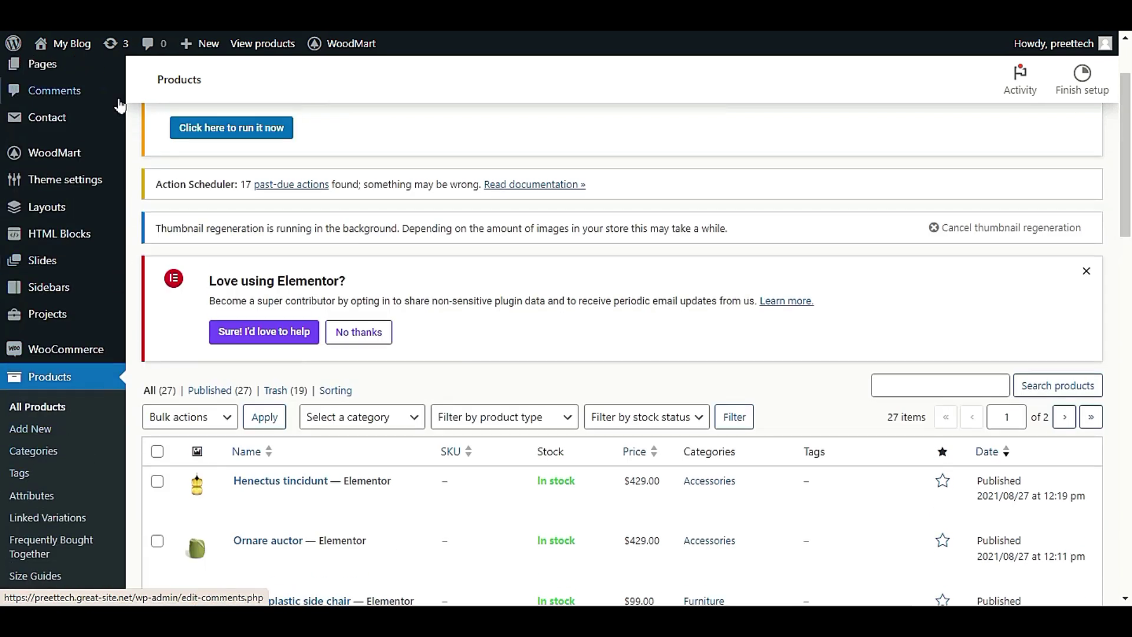
Open the list of all posts in a separate browser tab and examine the existing blog posts.
scroll(76, 366, up, 2)
mouse_move(87, 121)
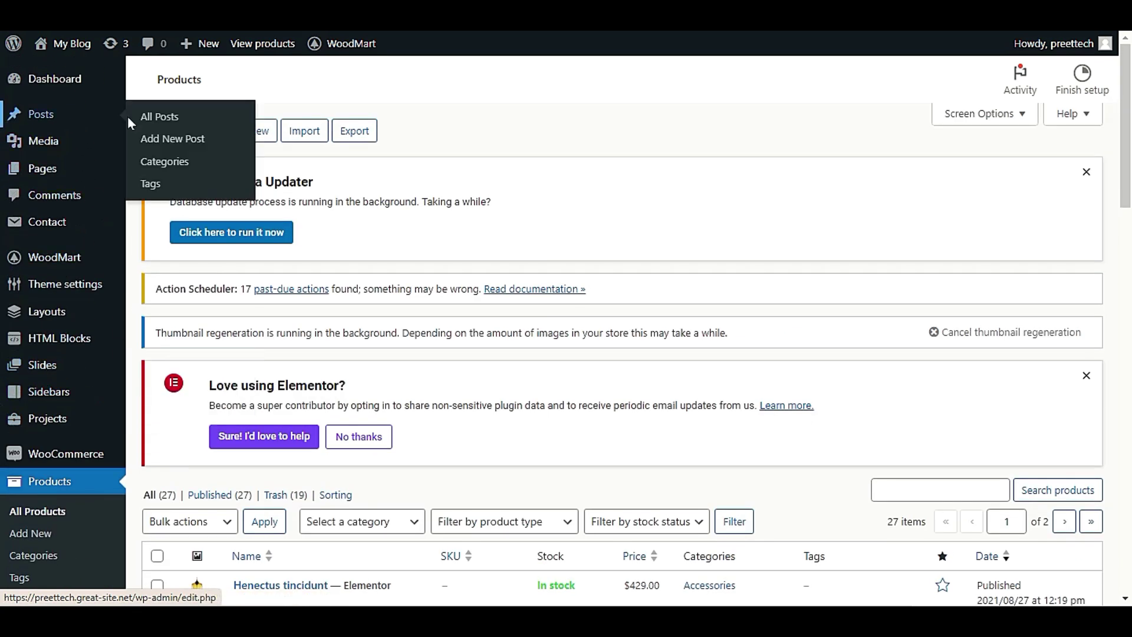
right_click(149, 117)
click(180, 130)
click(682, 37)
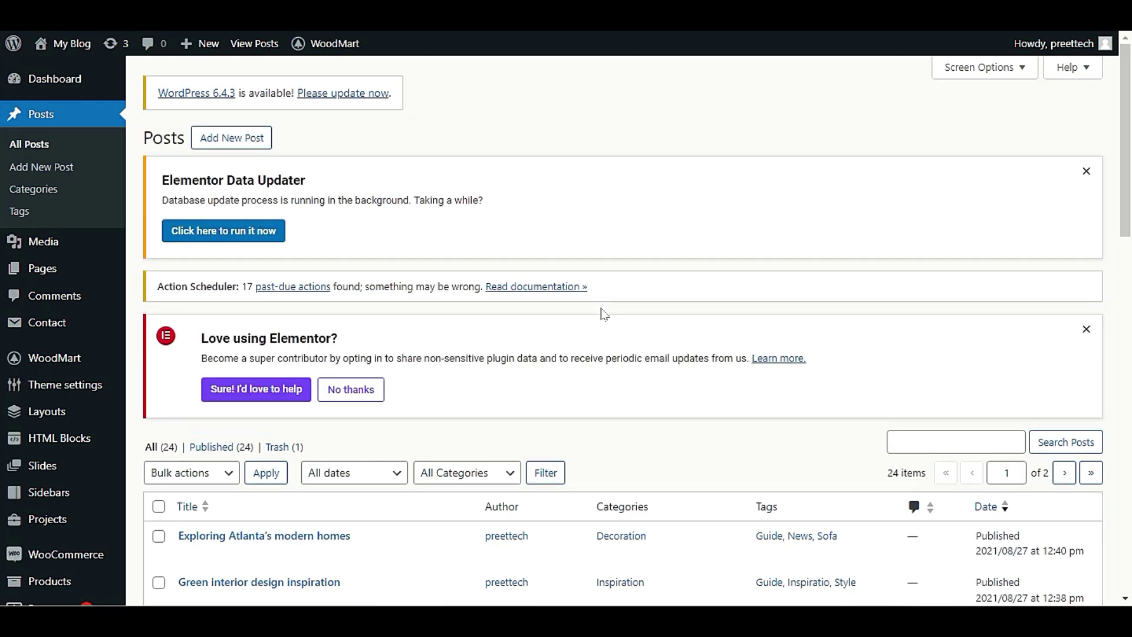
scroll(602, 313, down, 3)
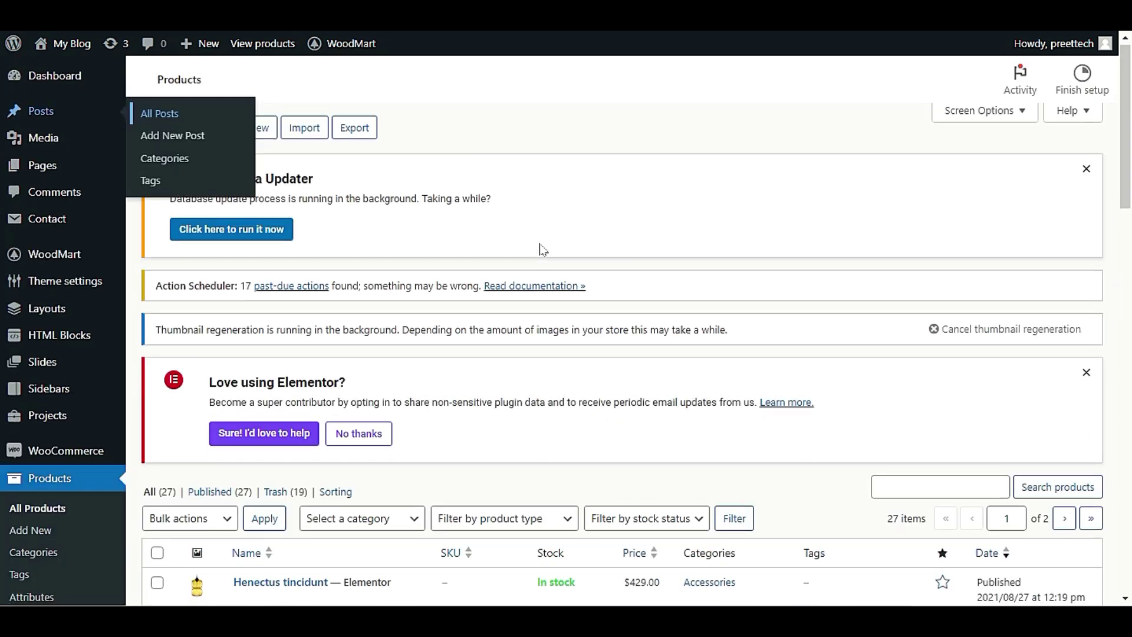
scroll(538, 247, down, 3)
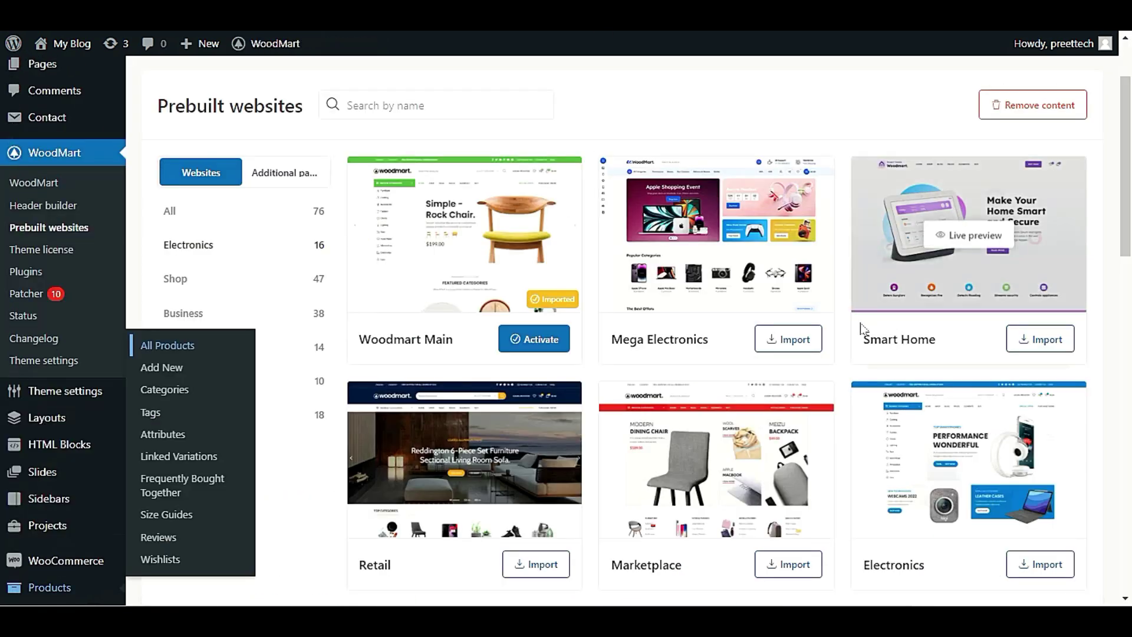
Import the Mega Electronics prebuilt website, accepting removal of the previously imported content.
click(793, 341)
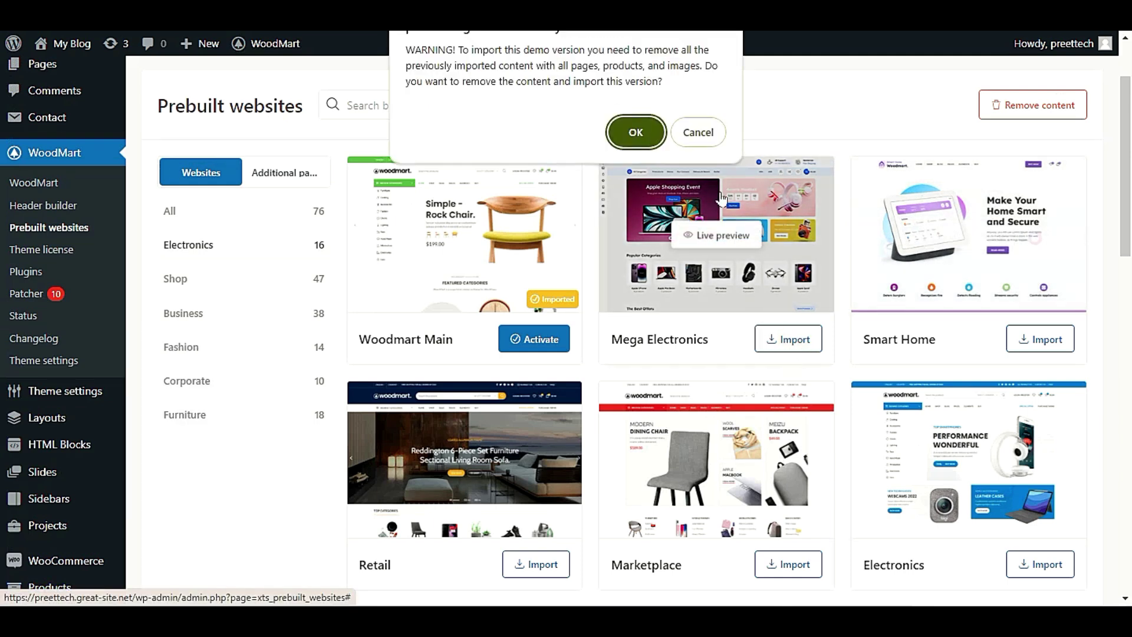
click(643, 134)
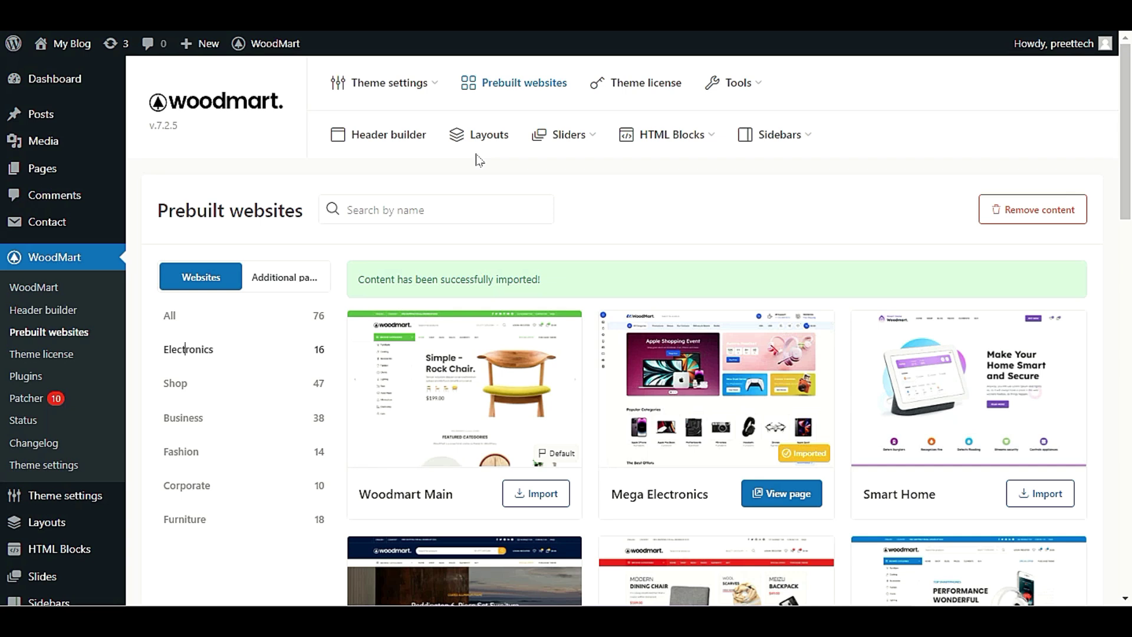
View the imported Mega Electronics homepage and examine its banners, Popular Categories and The Best Offers sections.
mouse_move(806, 460)
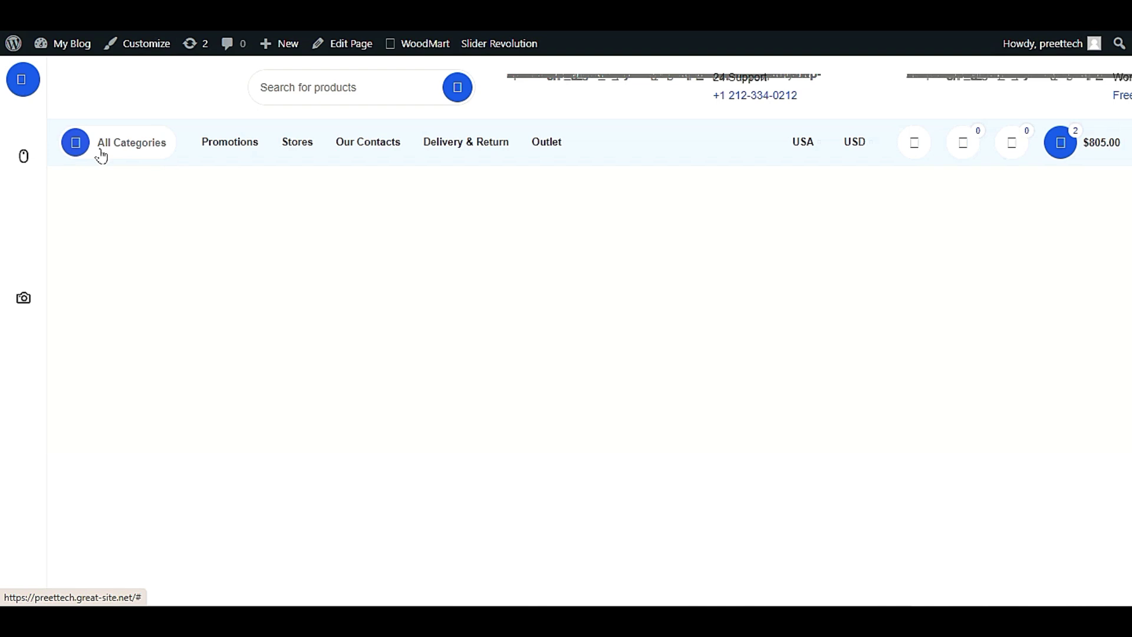
scroll(589, 394, down, 5)
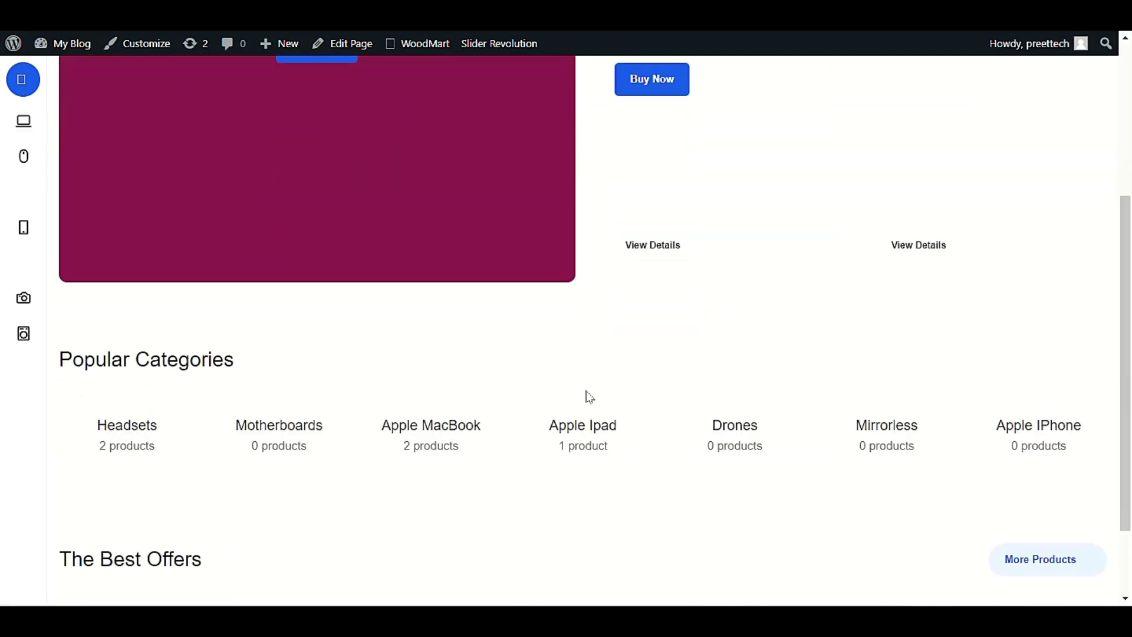
scroll(587, 399, up, 5)
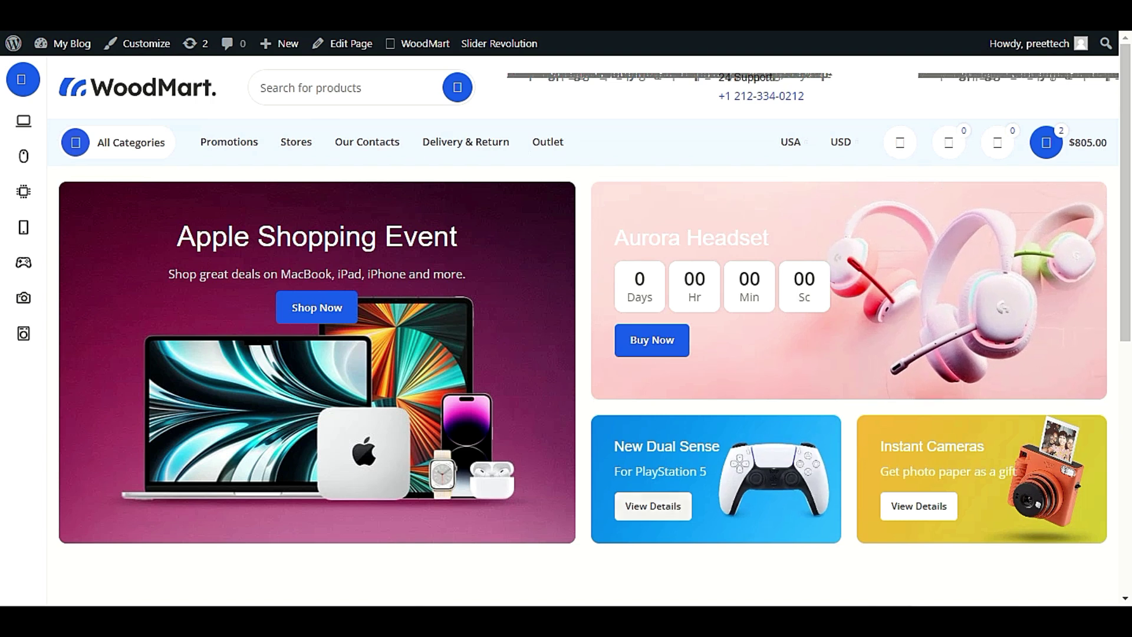
scroll(657, 481, down, 3)
scroll(591, 410, up, 3)
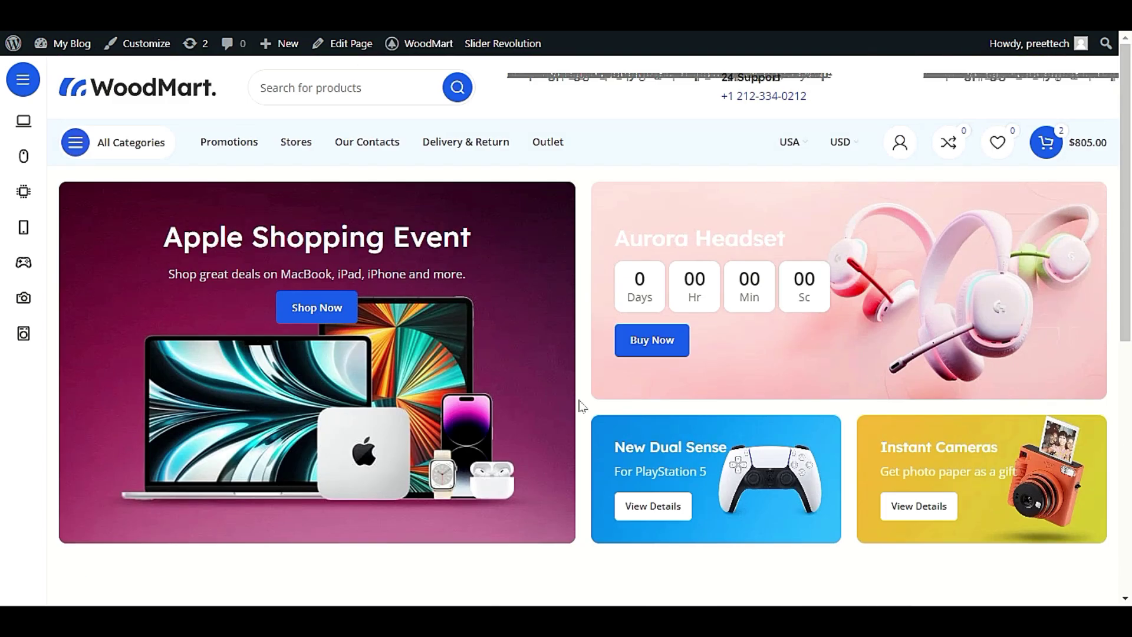
scroll(584, 408, down, 6)
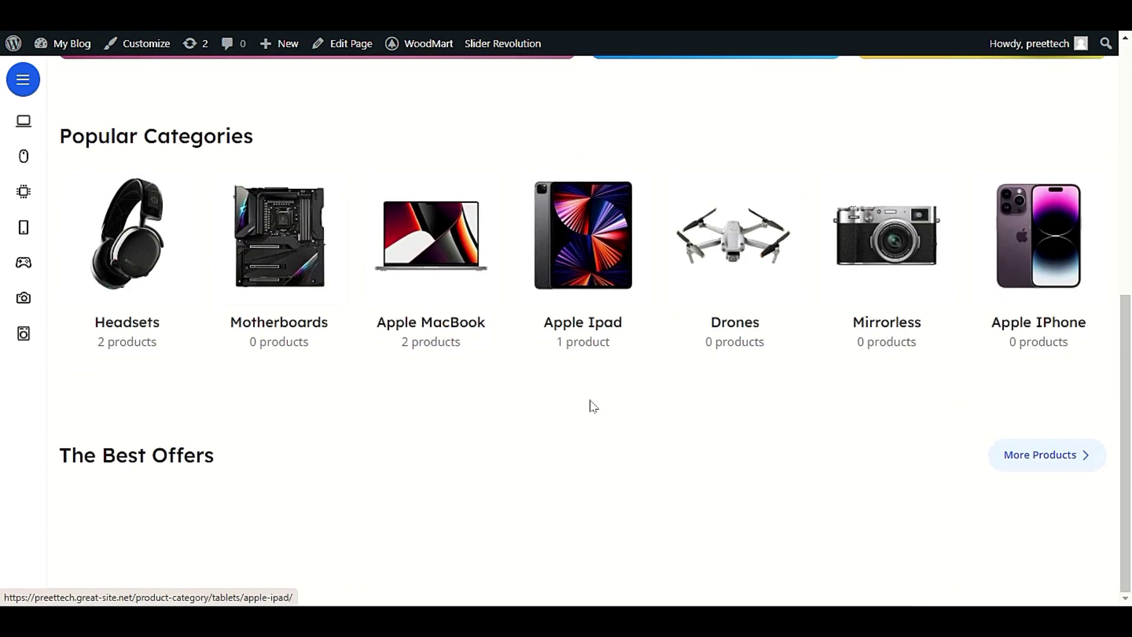
scroll(672, 395, up, 6)
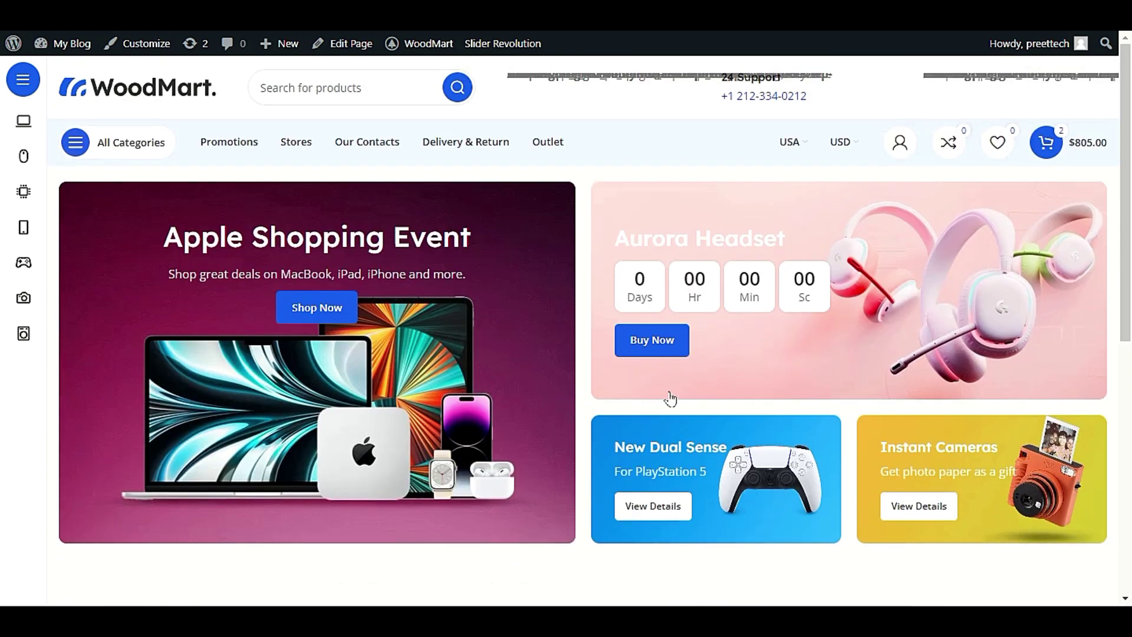
scroll(580, 343, down, 2)
scroll(583, 345, up, 2)
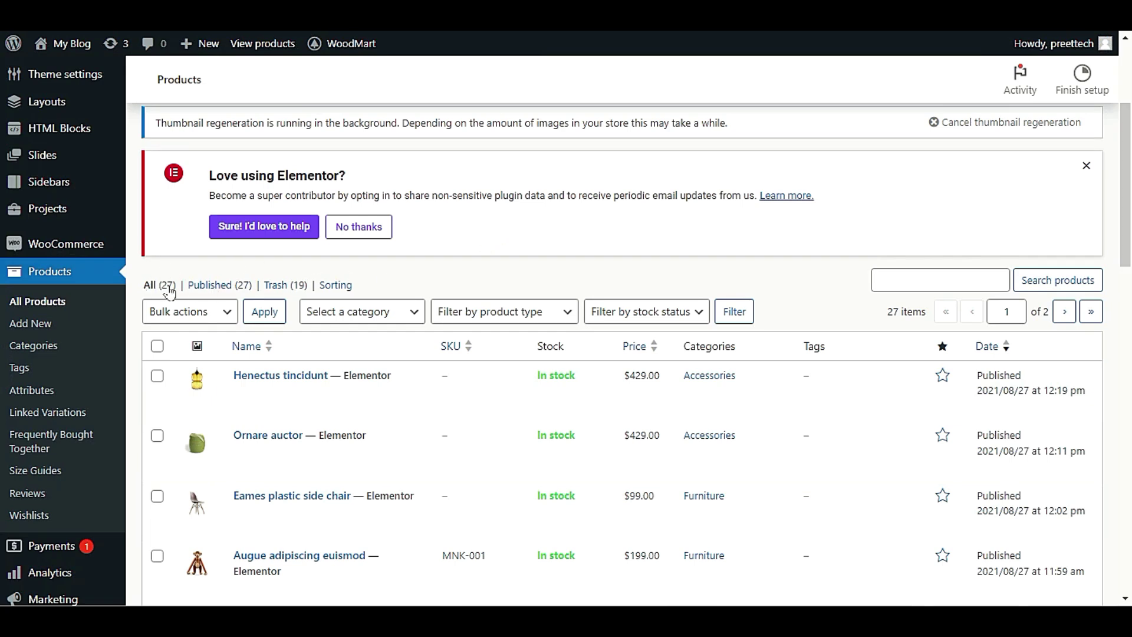
Reload the list of all products and examine the newly imported electronics items.
right_click(448, 278)
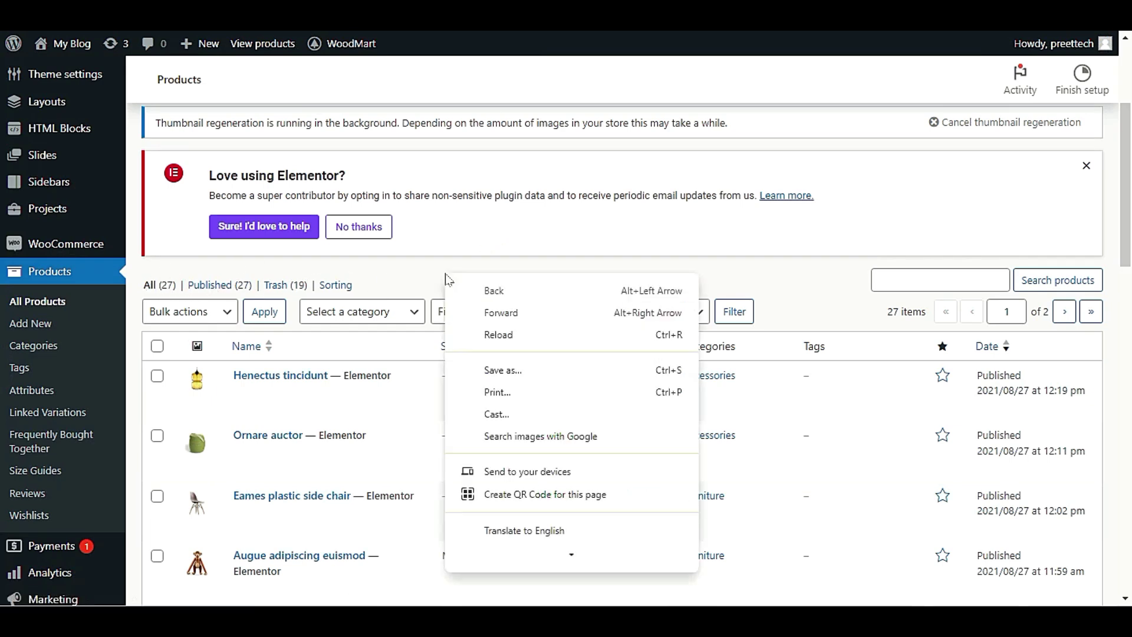
key(Escape)
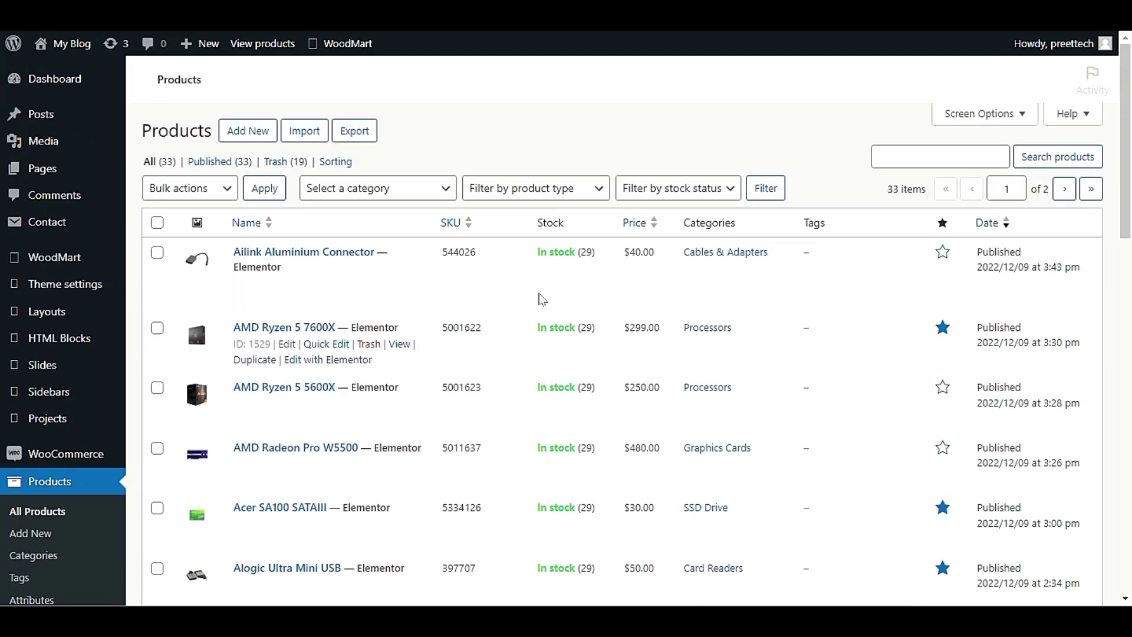
scroll(460, 286, down, 3)
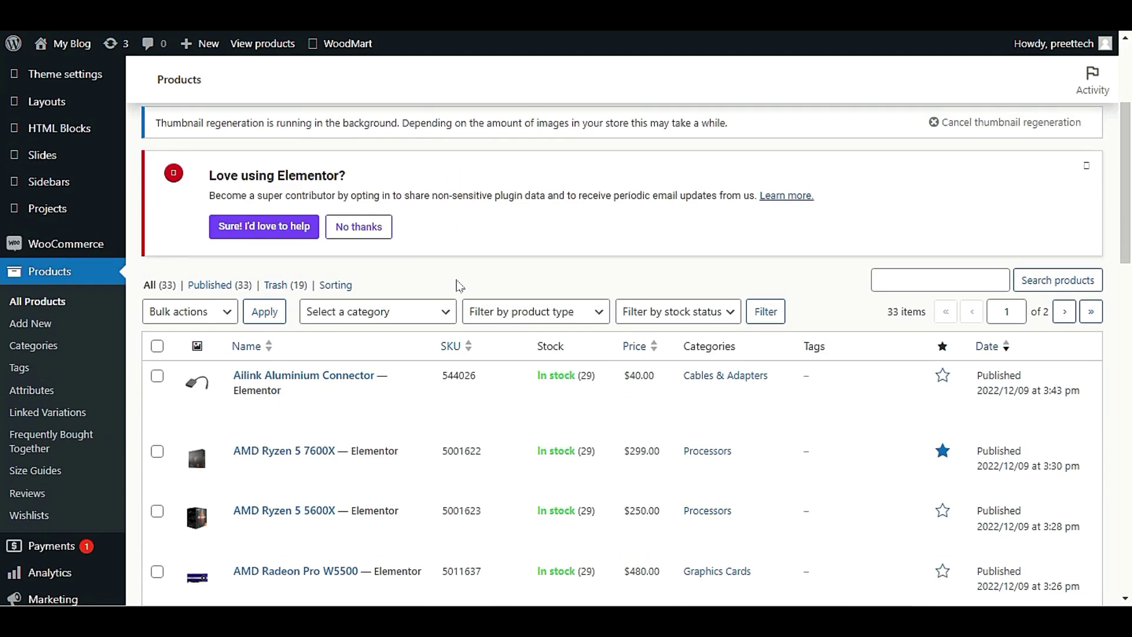
scroll(460, 286, down, 4)
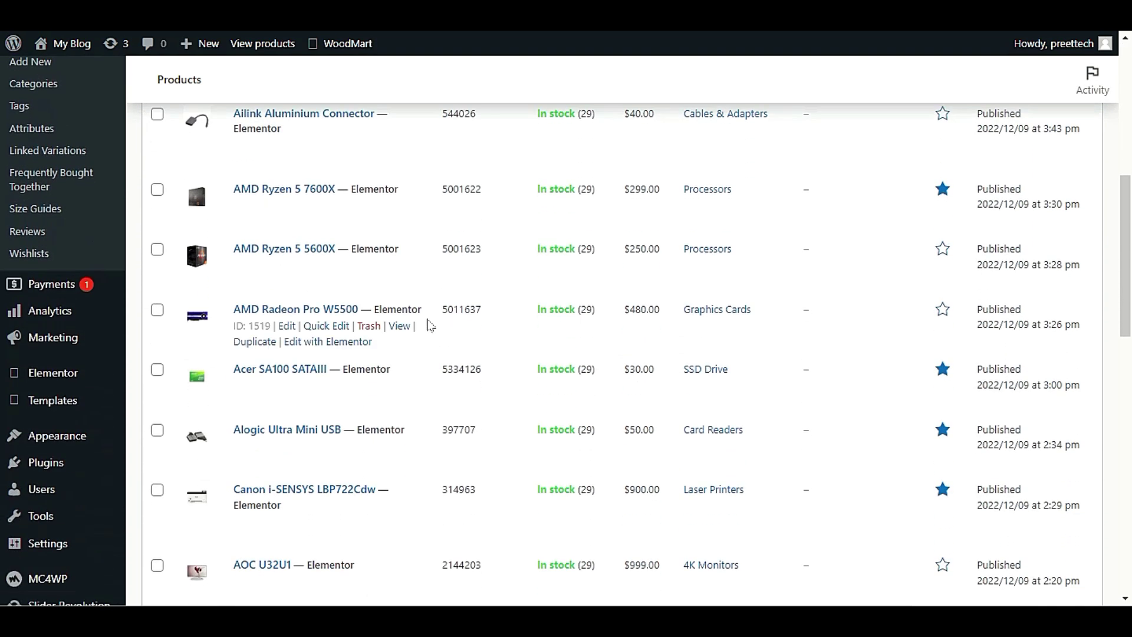
scroll(432, 312, up, 6)
scroll(266, 294, down, 4)
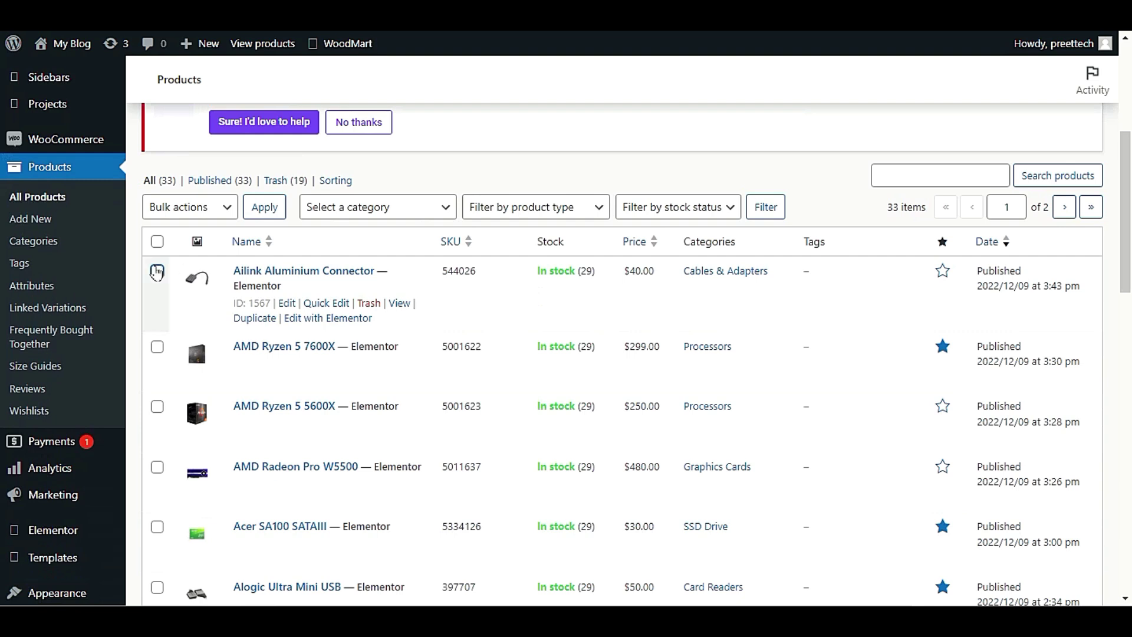
Move the Ailink connector, both AMD Ryzen processors, the AMD Radeon Pro W5500, Acer SA100 SATAIII and Alogic Ultra Mini USB products to the trash.
click(157, 271)
click(157, 347)
click(156, 407)
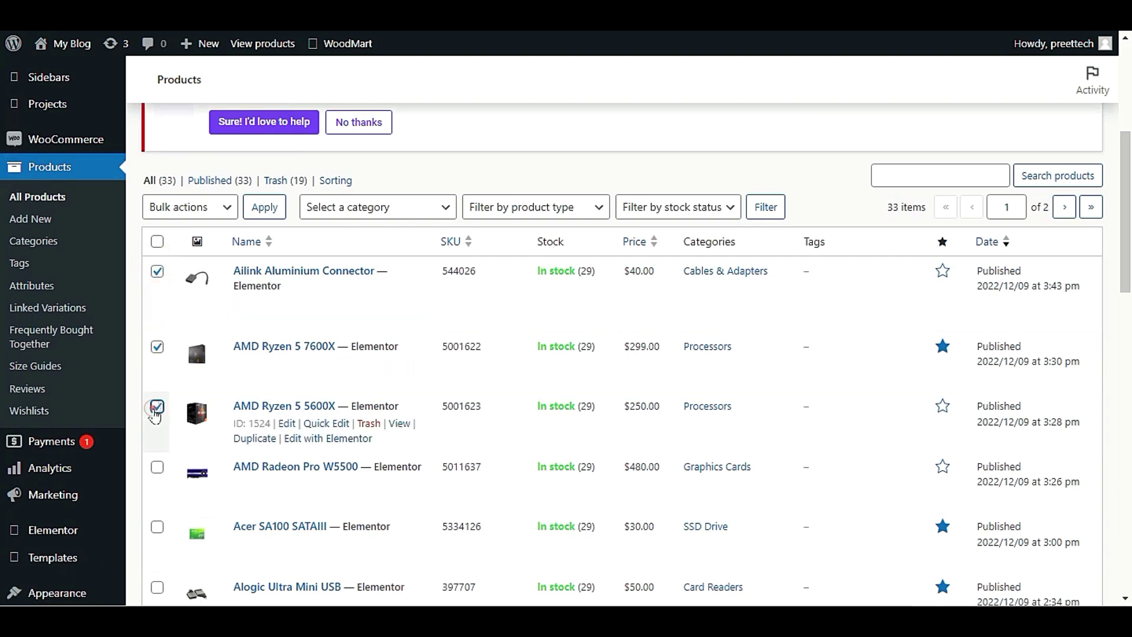
click(157, 467)
scroll(157, 472, down, 2)
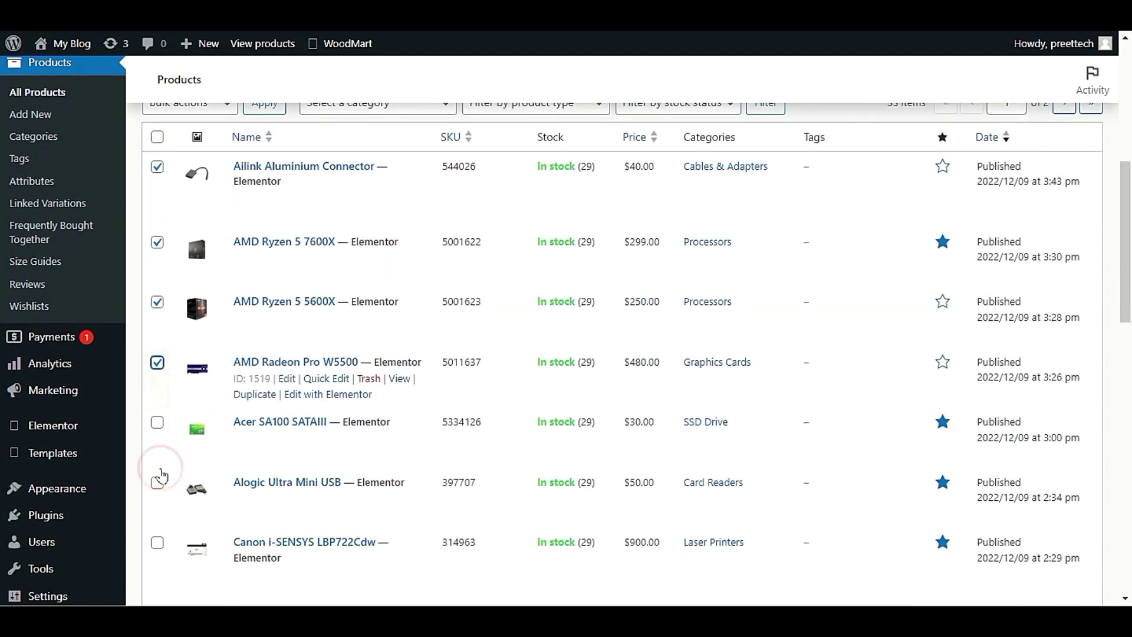
click(158, 423)
scroll(165, 434, up, 2)
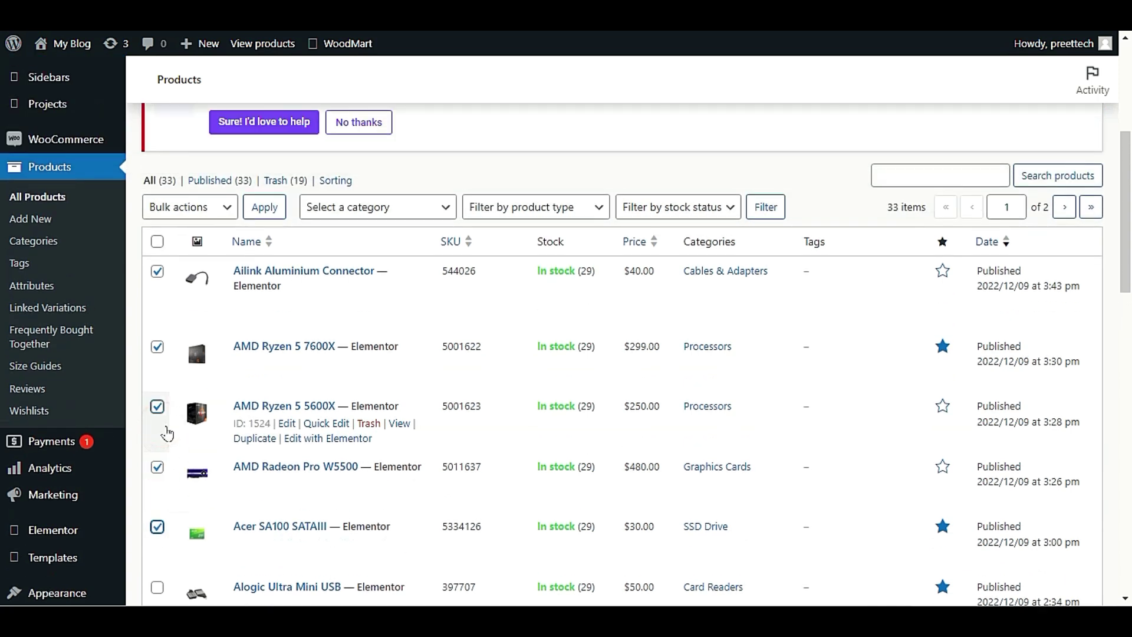
scroll(167, 434, down, 2)
click(157, 485)
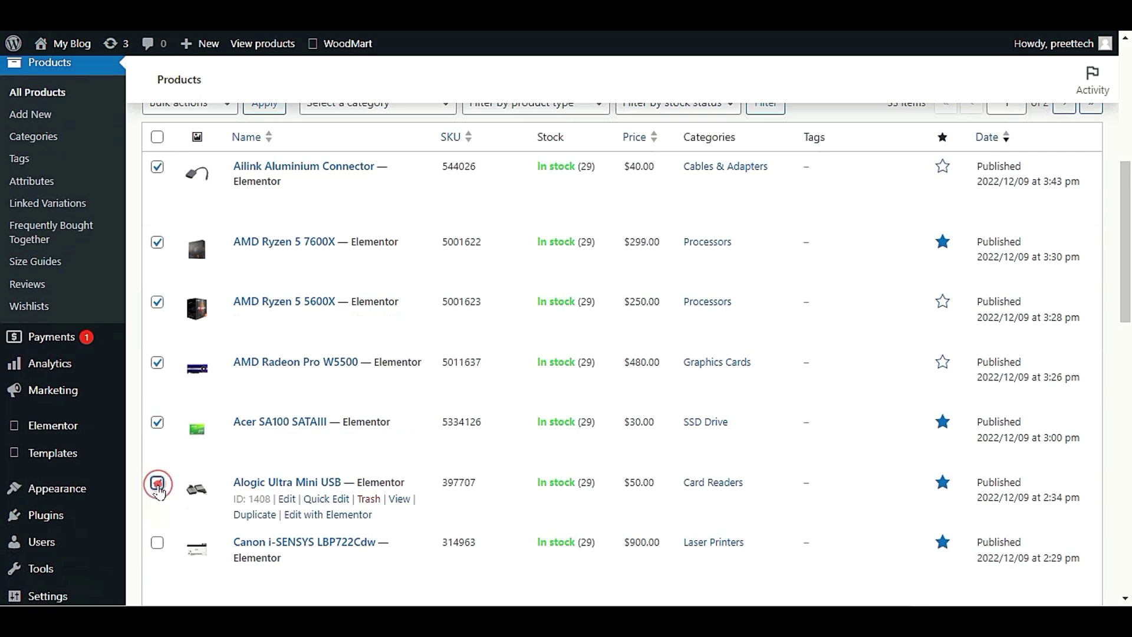
scroll(158, 491, up, 3)
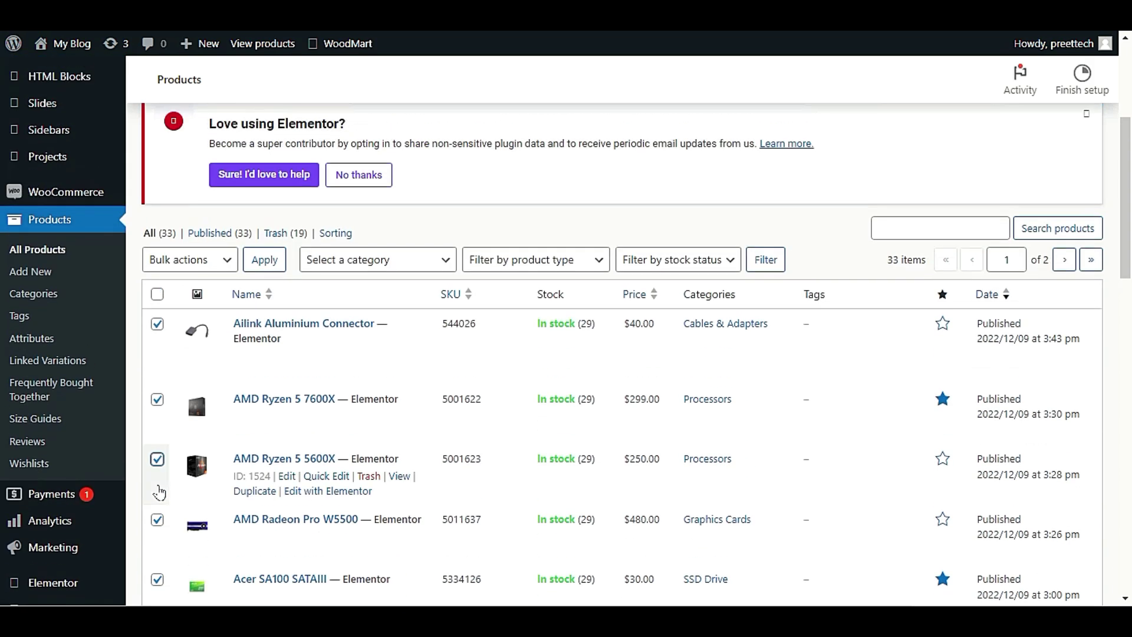
scroll(159, 492, down, 3)
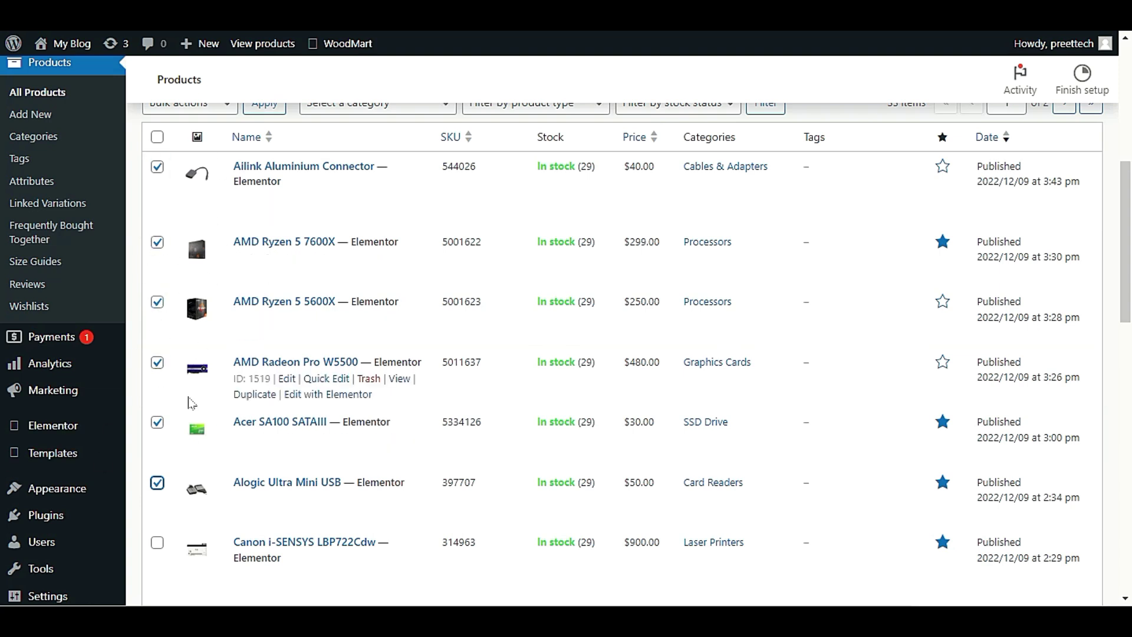
scroll(195, 383, down, 2)
scroll(235, 236, up, 5)
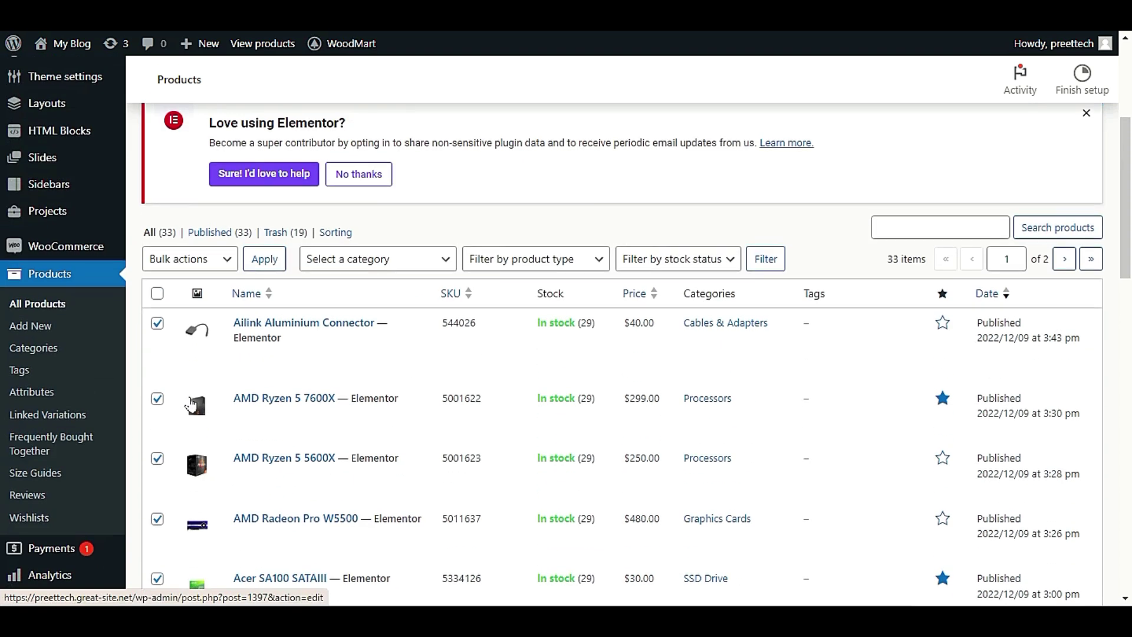
scroll(245, 164, down, 3)
scroll(309, 283, down, 3)
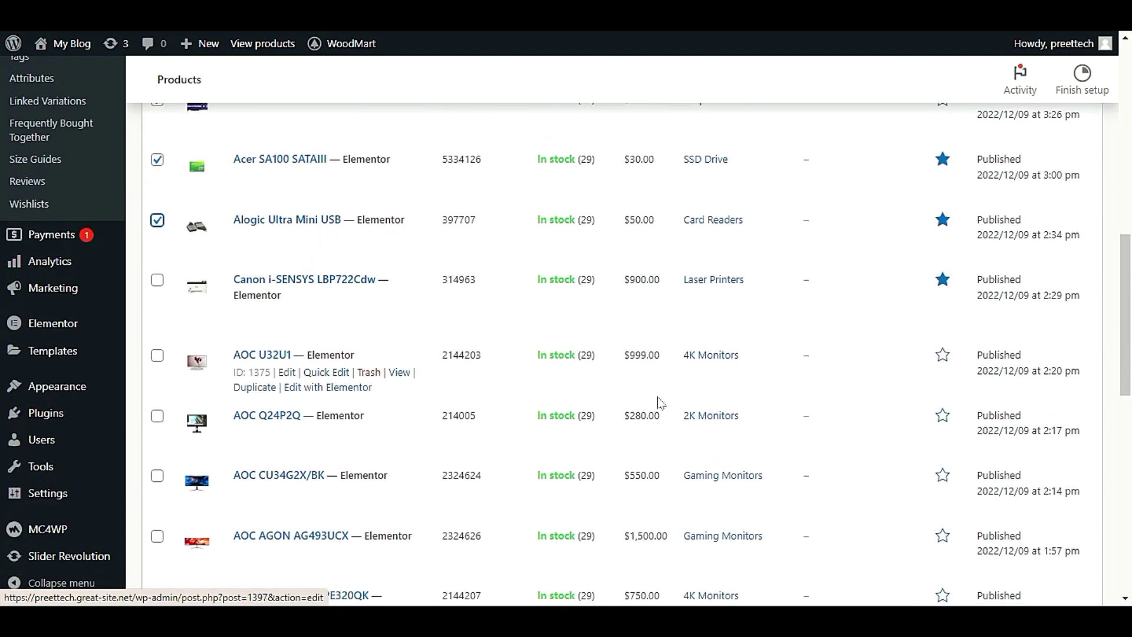
scroll(387, 299, down, 2)
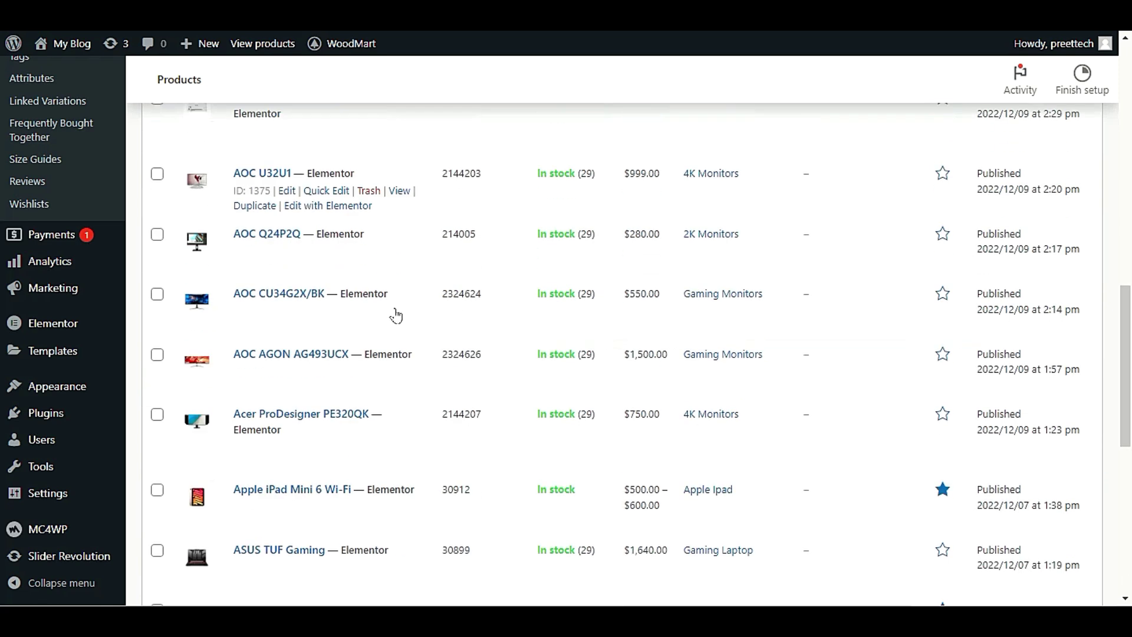
scroll(386, 299, up, 2)
scroll(476, 366, down, 3)
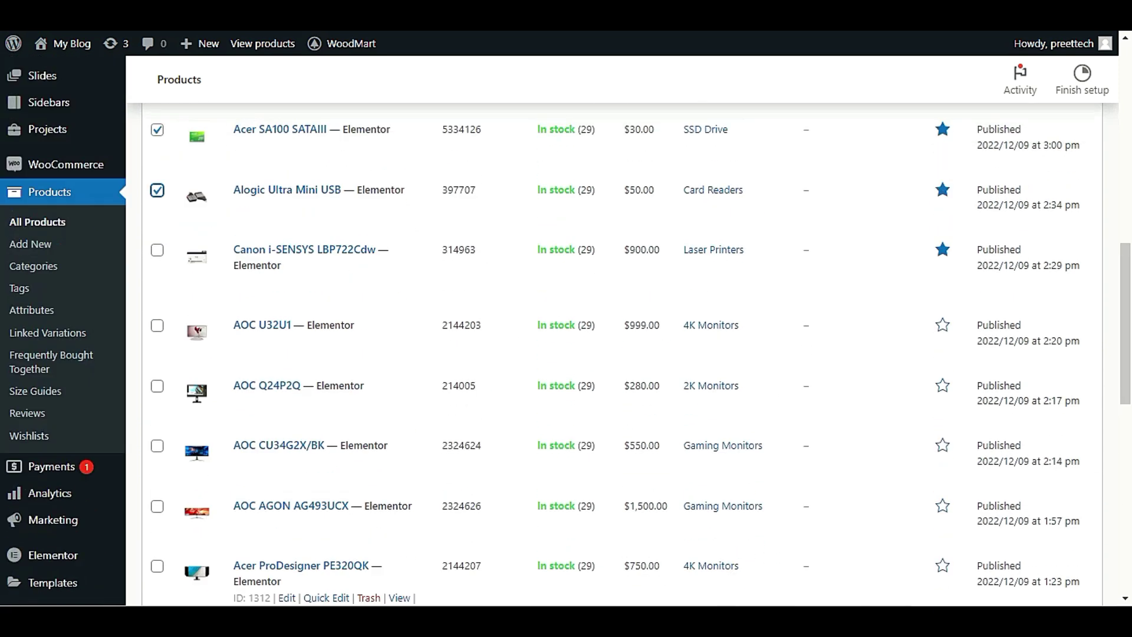
scroll(475, 367, up, 5)
scroll(472, 370, down, 1)
scroll(472, 371, down, 1)
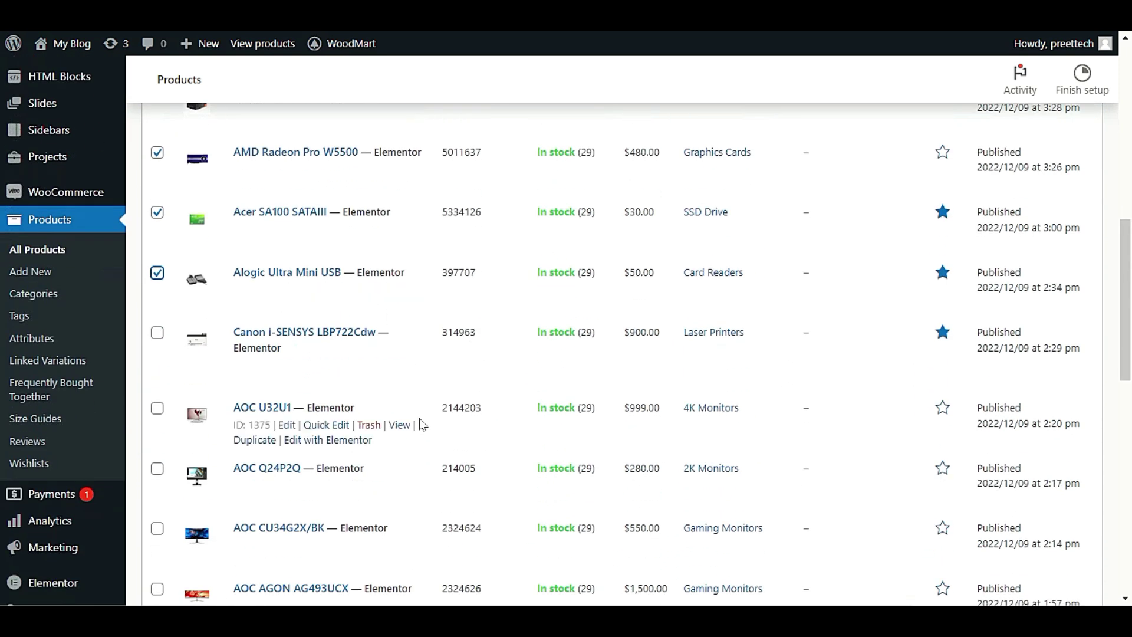
scroll(448, 318, up, 5)
scroll(423, 263, down, 2)
scroll(423, 264, up, 3)
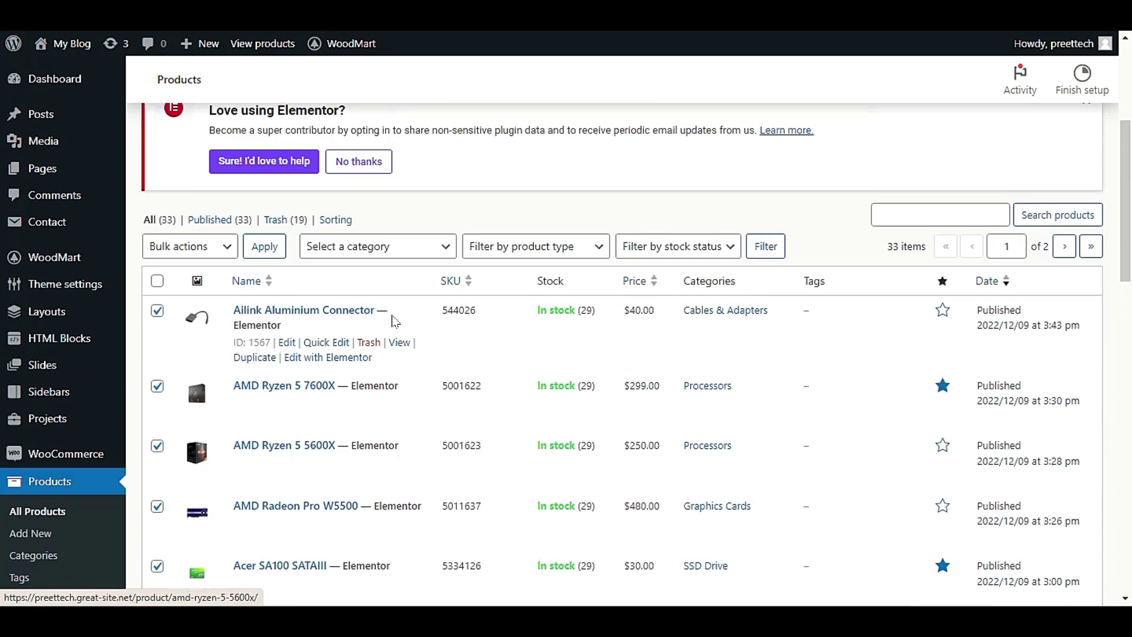
scroll(423, 264, down, 3)
scroll(397, 328, up, 4)
click(191, 312)
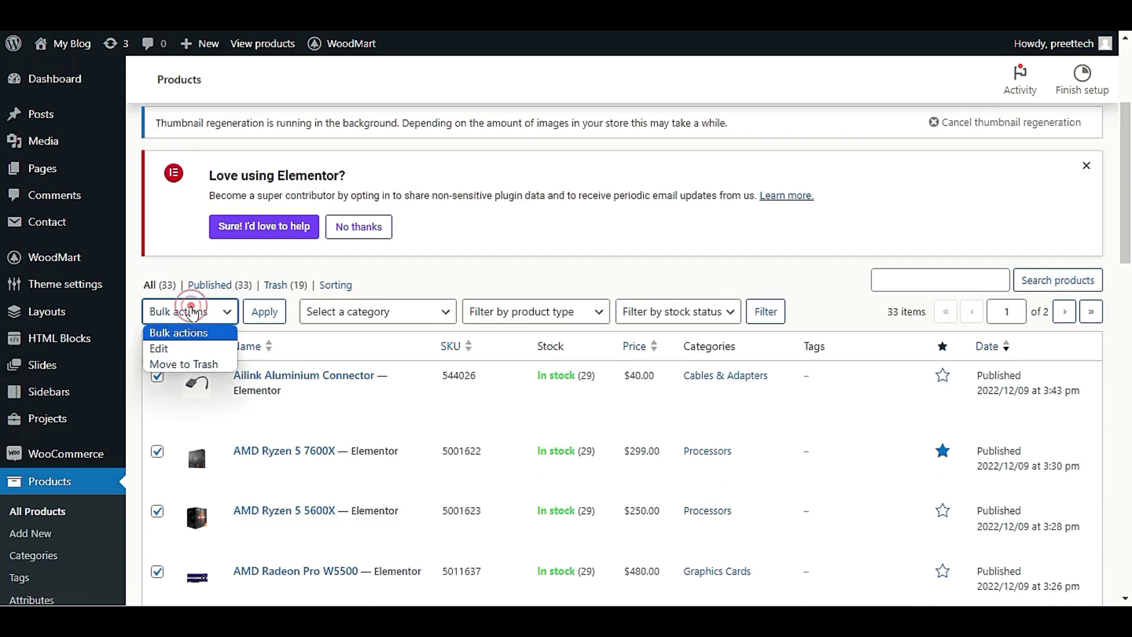
click(189, 362)
click(273, 312)
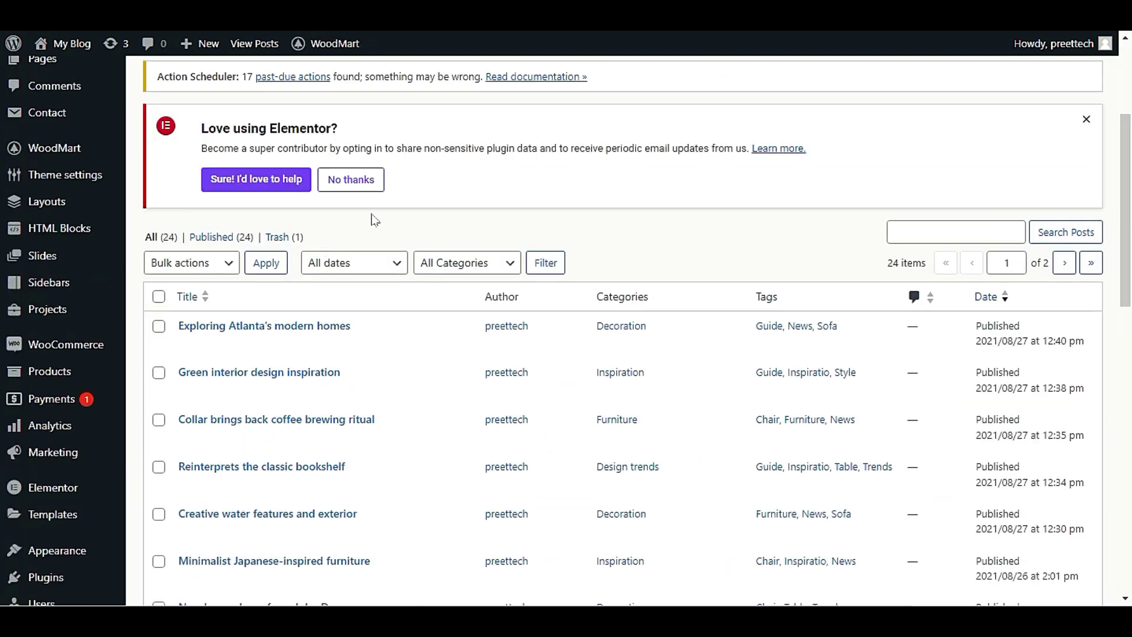
Reload the list of all posts and examine the remaining items on the first page of the products list.
right_click(372, 214)
click(403, 275)
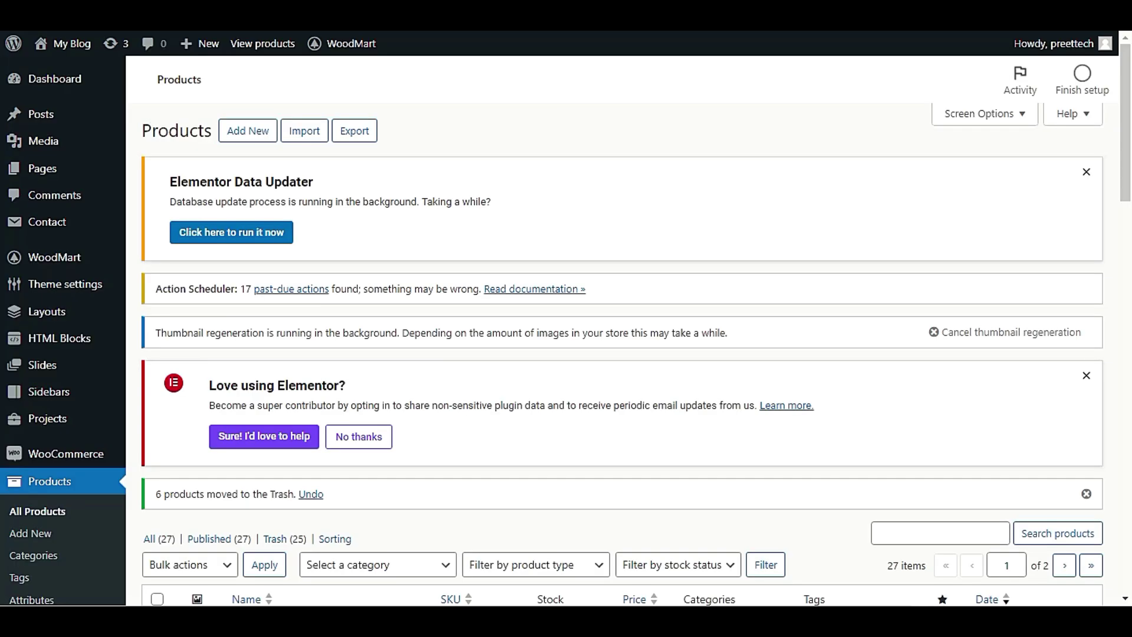
scroll(487, 306, down, 5)
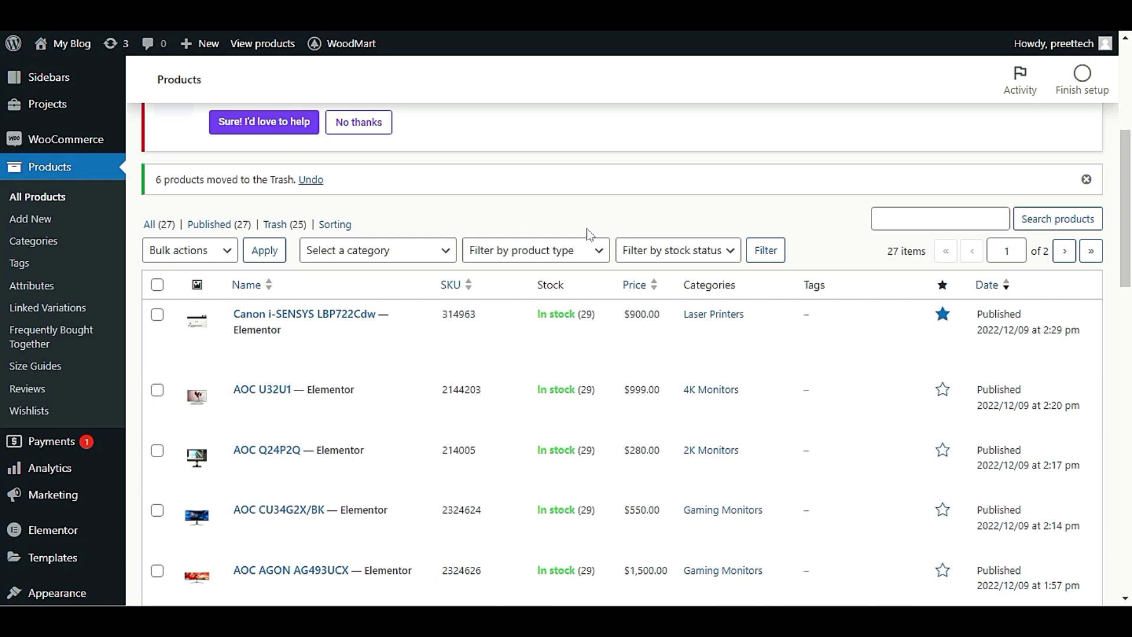
scroll(541, 387, down, 15)
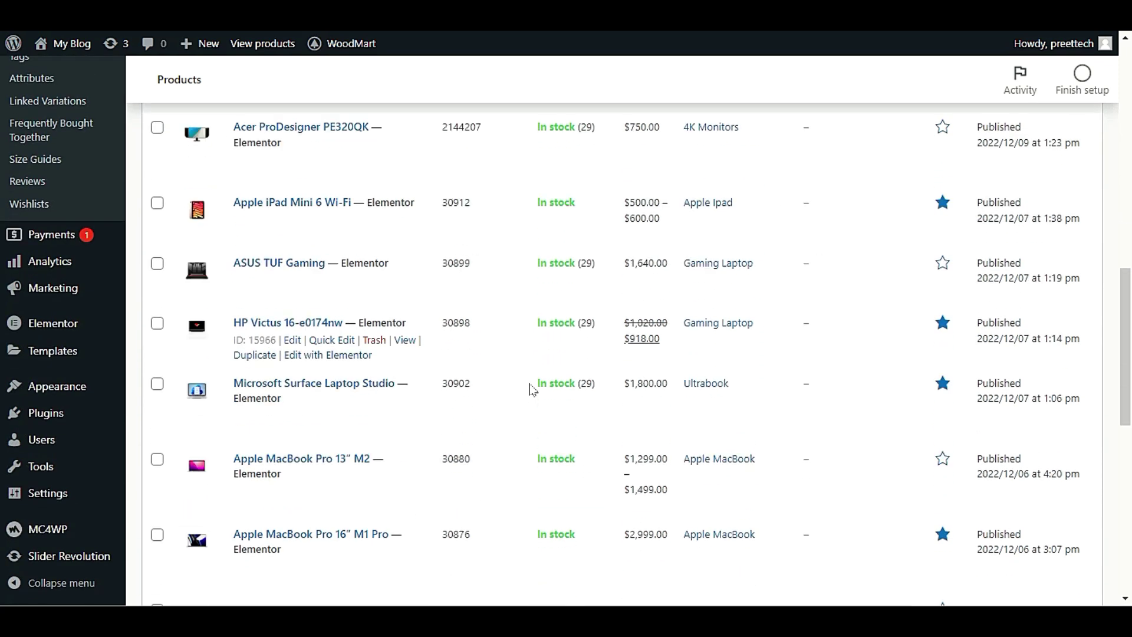
scroll(528, 393, up, 15)
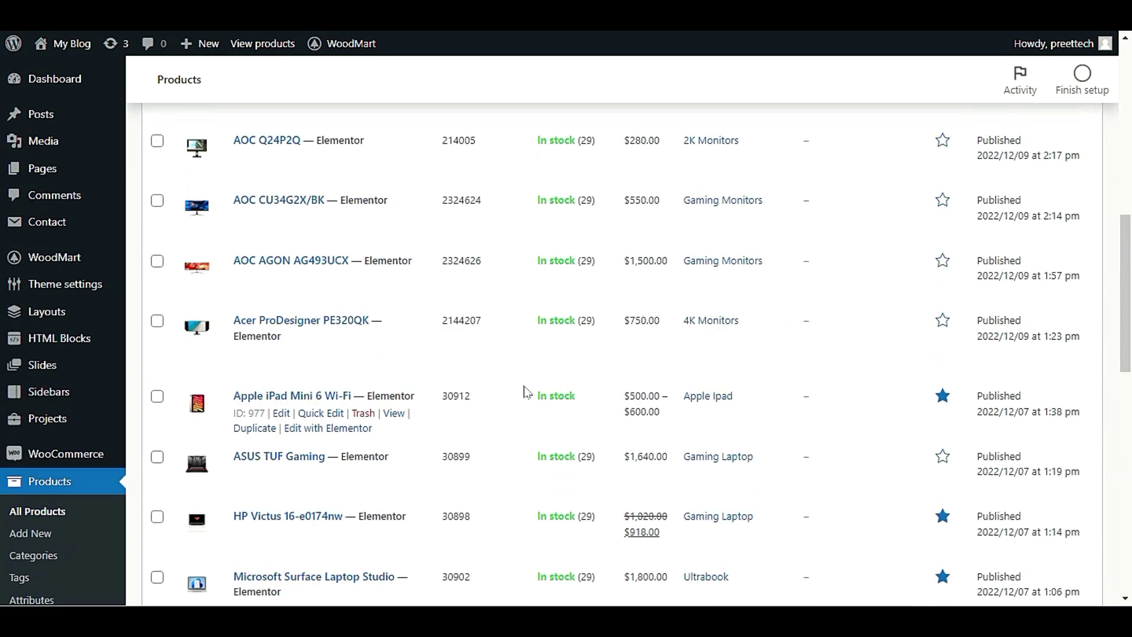
scroll(526, 393, down, 15)
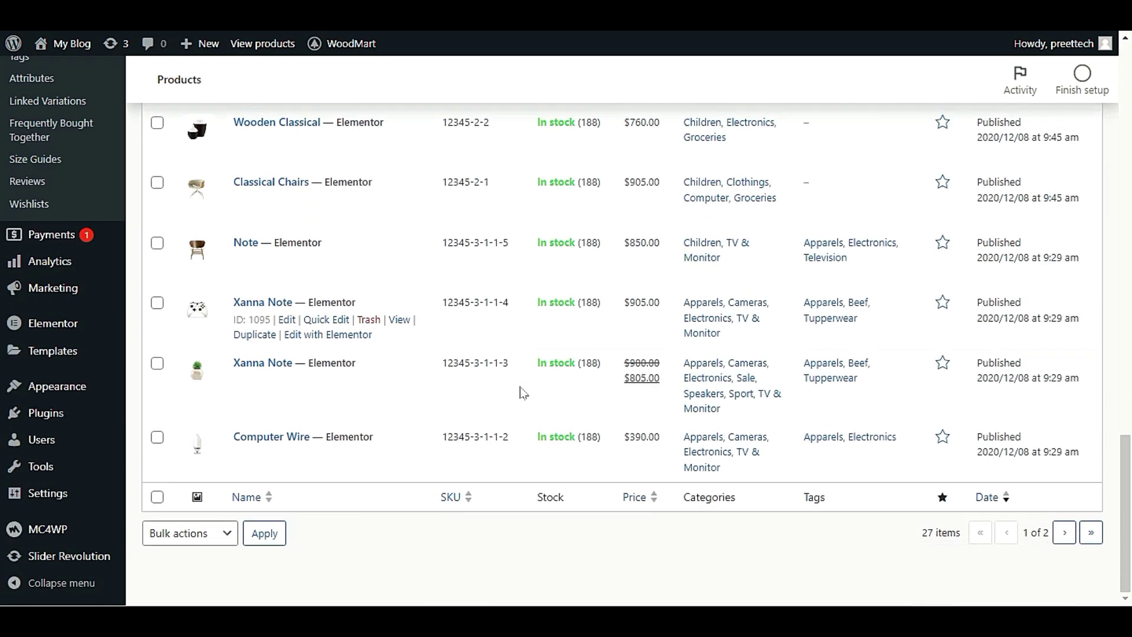
scroll(523, 392, up, 15)
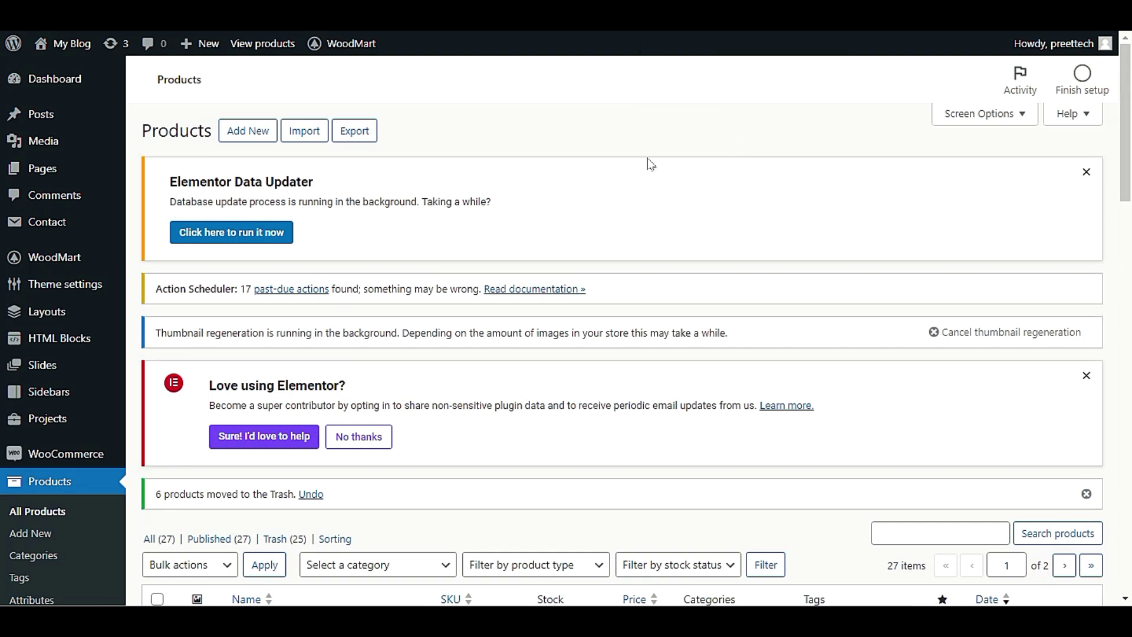
Open the list of all pages in a separate tab and examine the imported pages from About to Valencia Store.
mouse_move(64, 172)
right_click(157, 177)
click(177, 185)
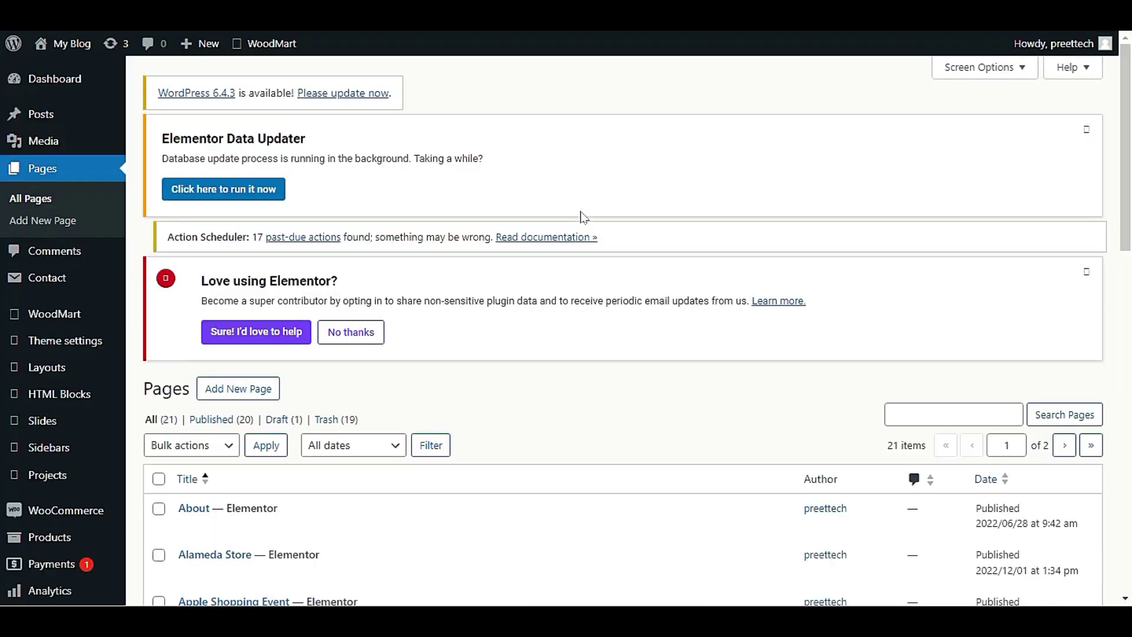
scroll(583, 219, down, 5)
scroll(583, 219, down, 3)
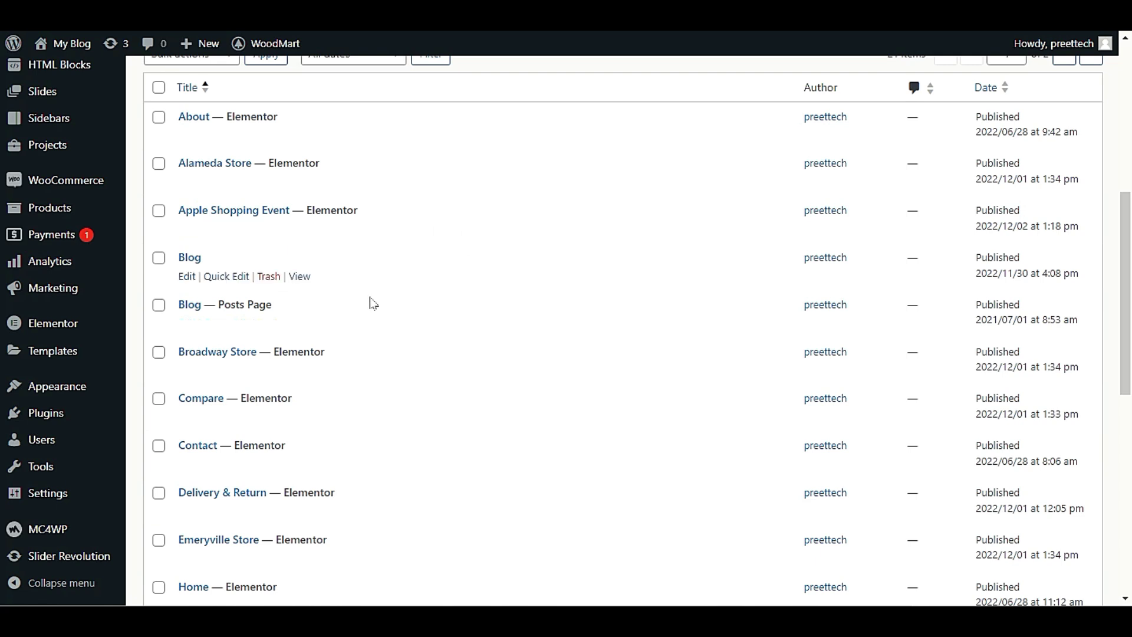
scroll(369, 307, down, 4)
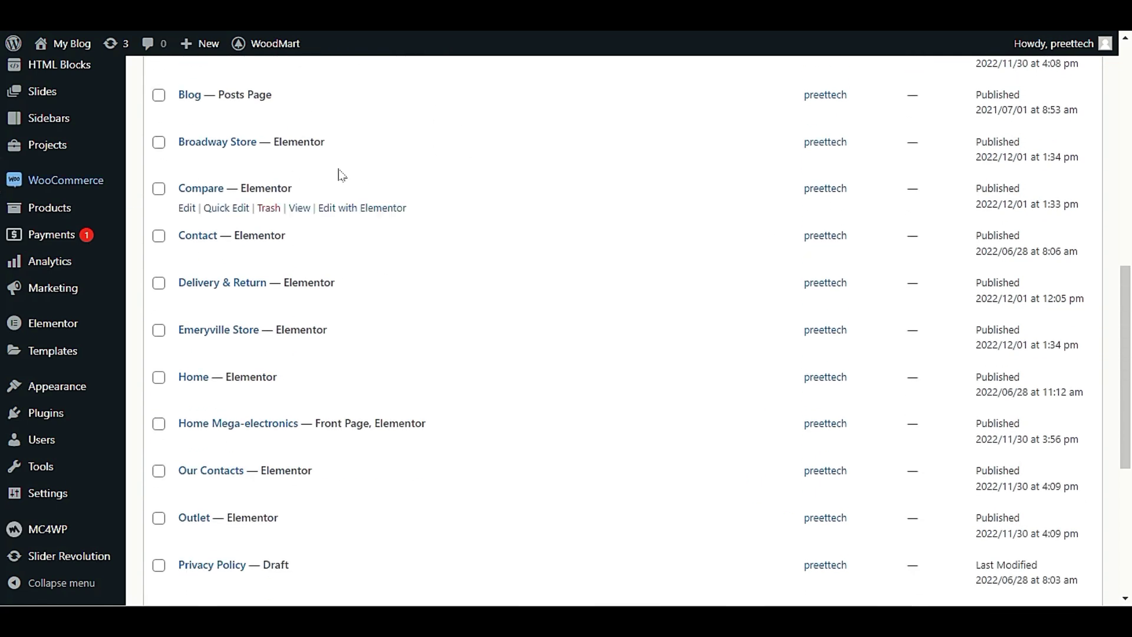
scroll(377, 277, down, 2)
scroll(399, 319, down, 2)
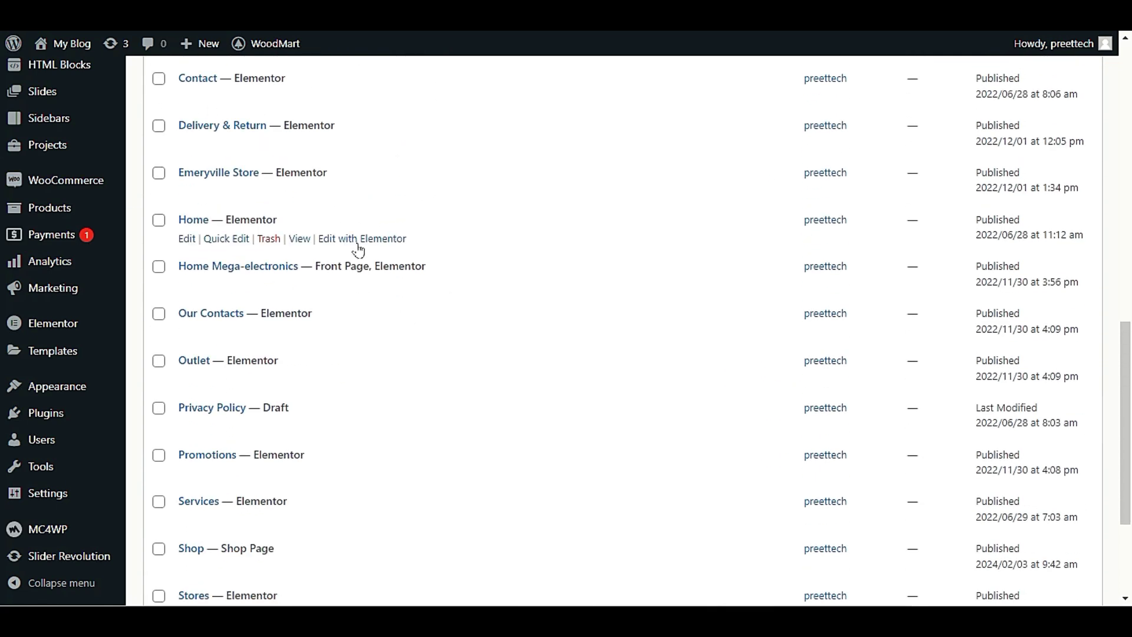
scroll(360, 230, down, 3)
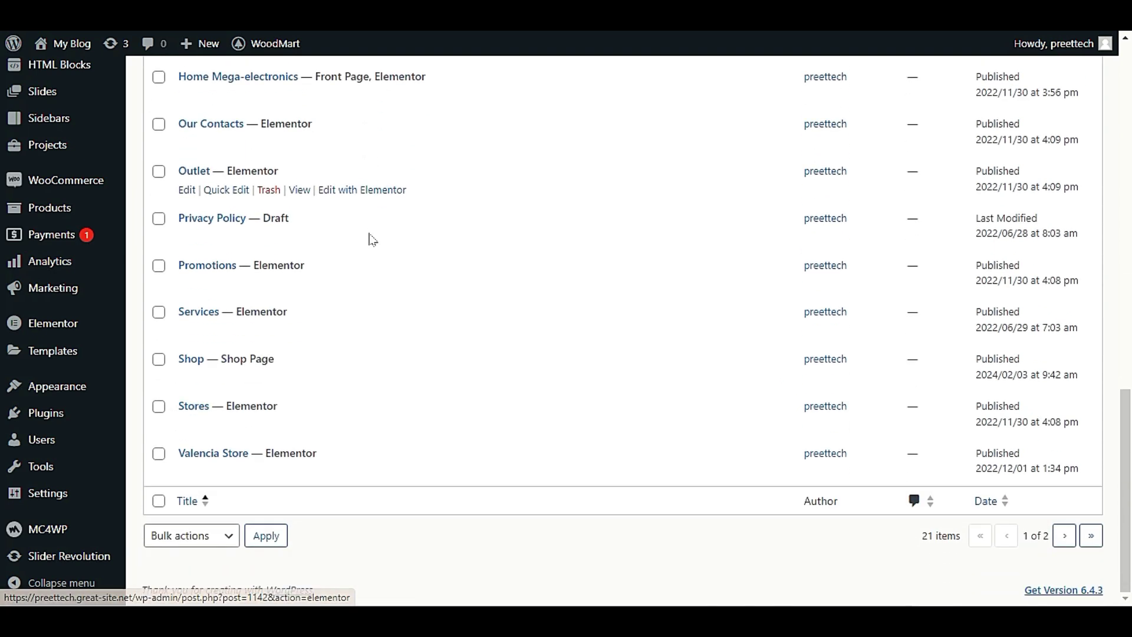
scroll(372, 238, up, 6)
scroll(377, 238, up, 5)
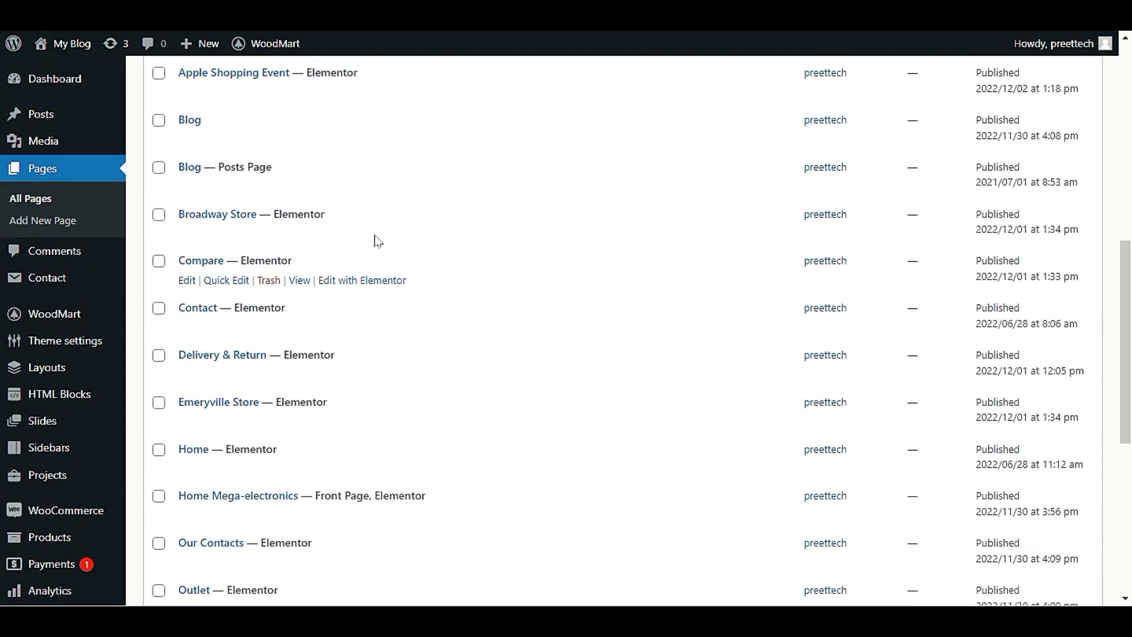
scroll(450, 221, up, 6)
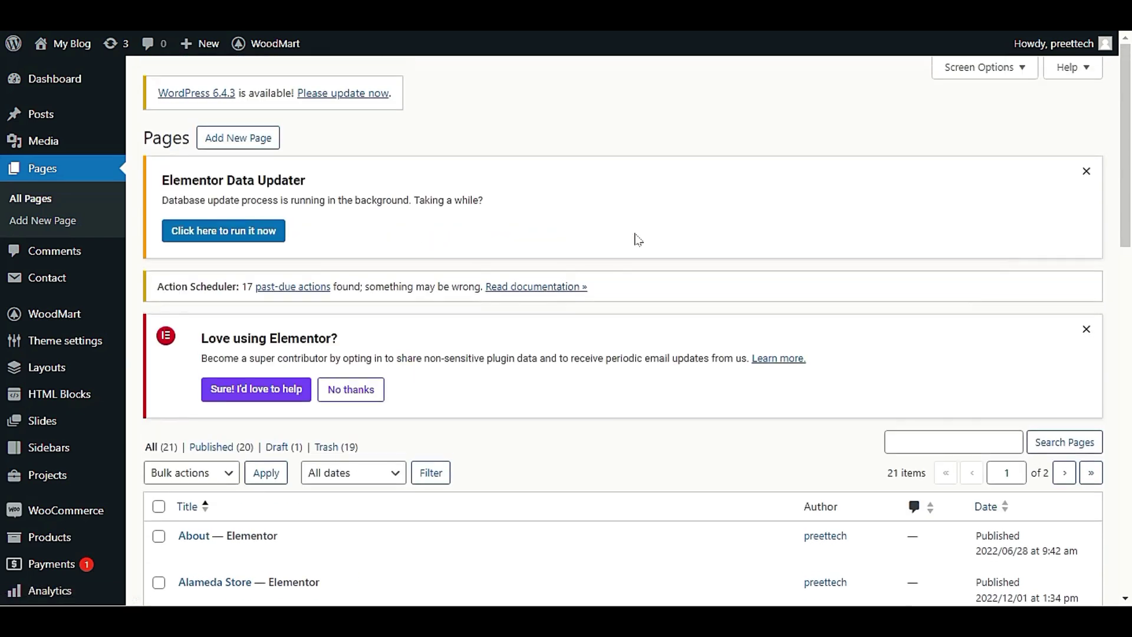
scroll(638, 239, down, 4)
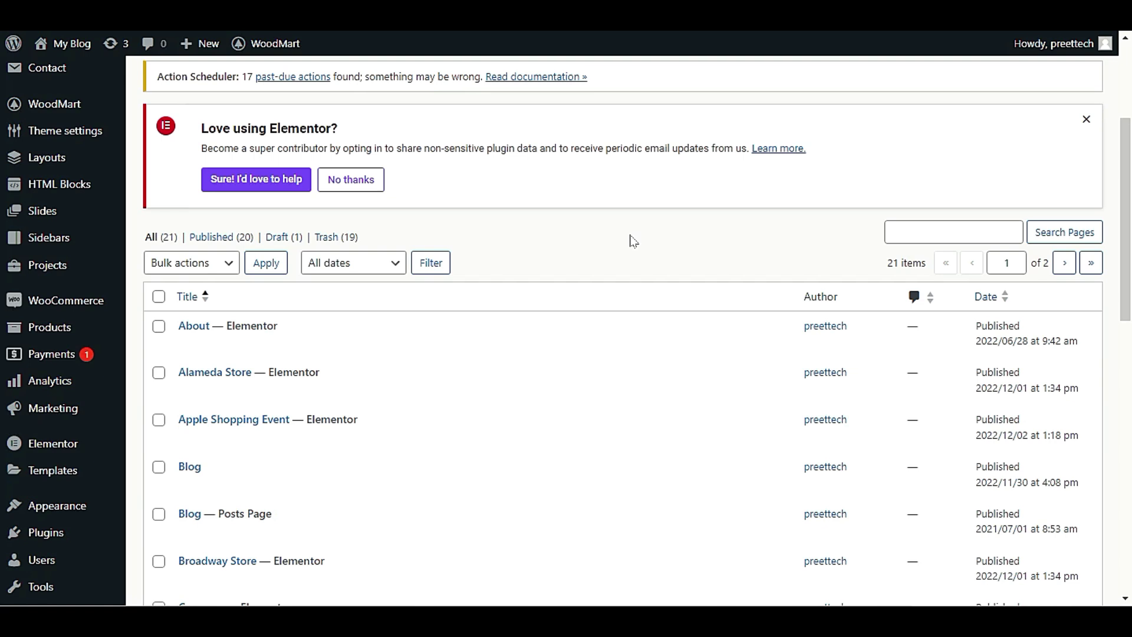
scroll(633, 240, up, 4)
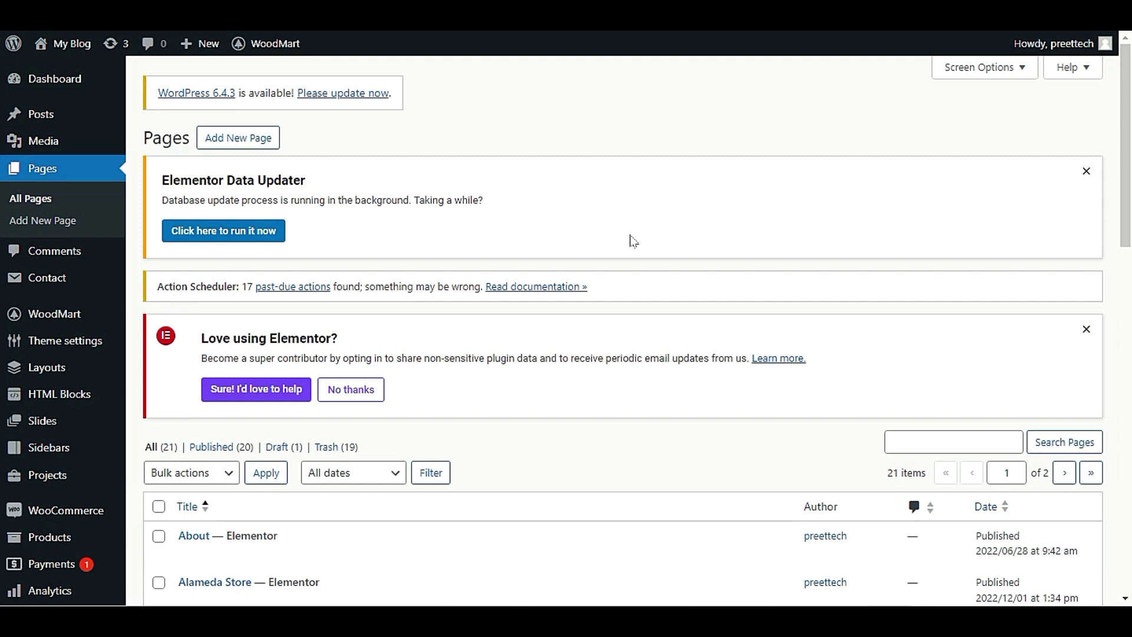
Open the media library in a separate tab and examine the newly imported entries in the list of all posts.
mouse_move(86, 151)
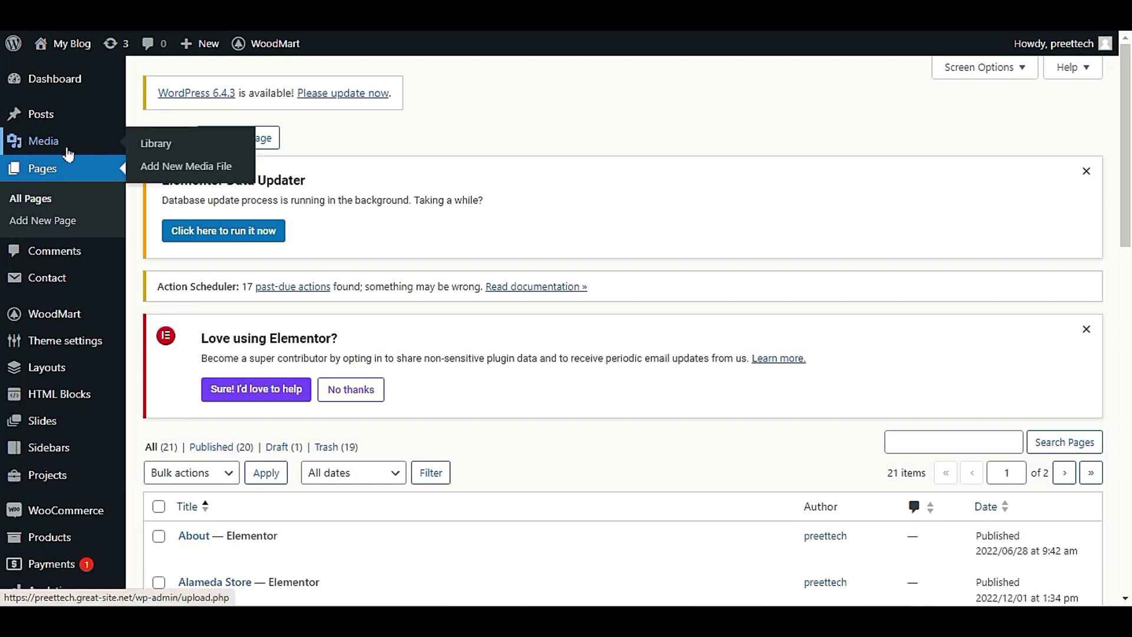
right_click(171, 156)
key(Escape)
click(166, 165)
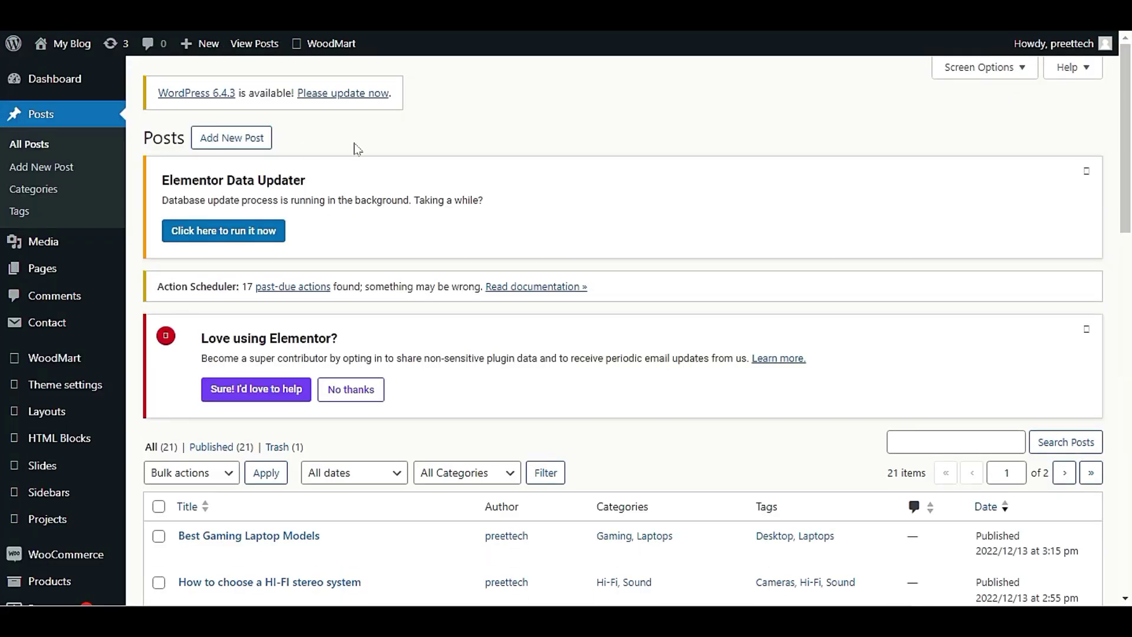
scroll(356, 147, down, 3)
scroll(428, 440, down, 10)
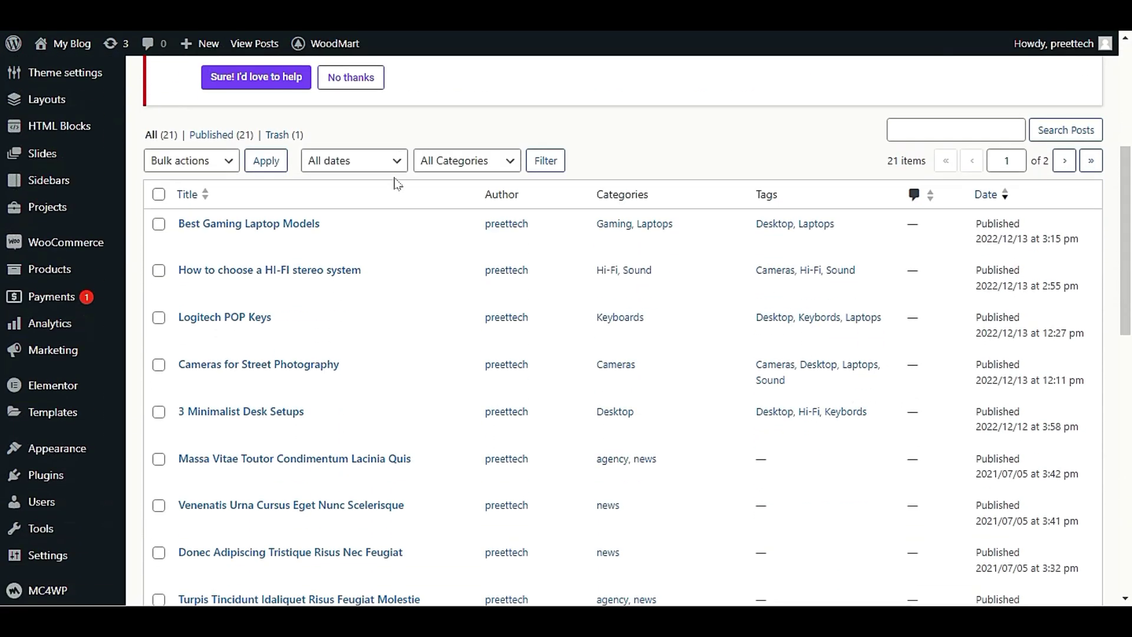
scroll(428, 439, up, 13)
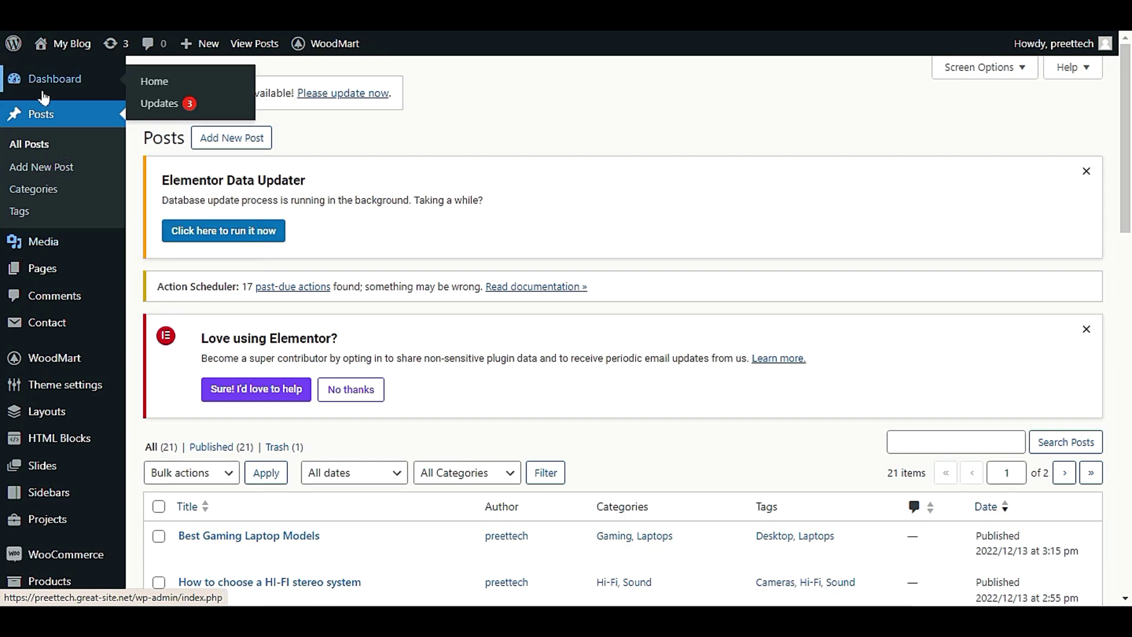
View the store's homepage and examine its promotional banners, Popular Categories and The Best Offers sections.
click(71, 43)
scroll(595, 297, down, 8)
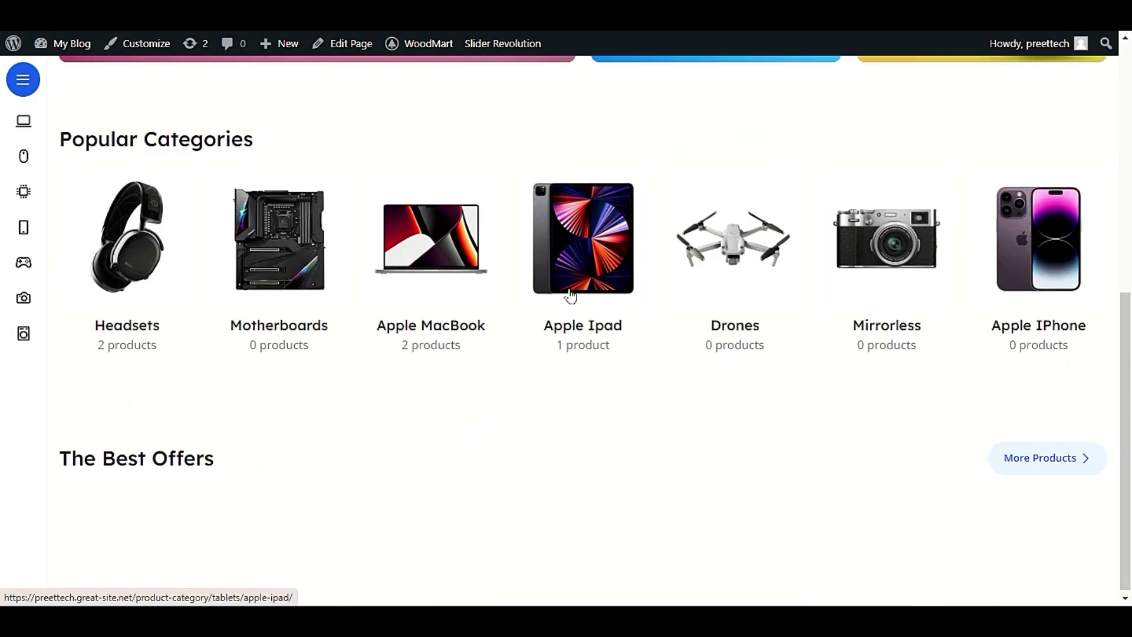
scroll(572, 297, up, 6)
scroll(571, 297, down, 6)
scroll(570, 297, up, 7)
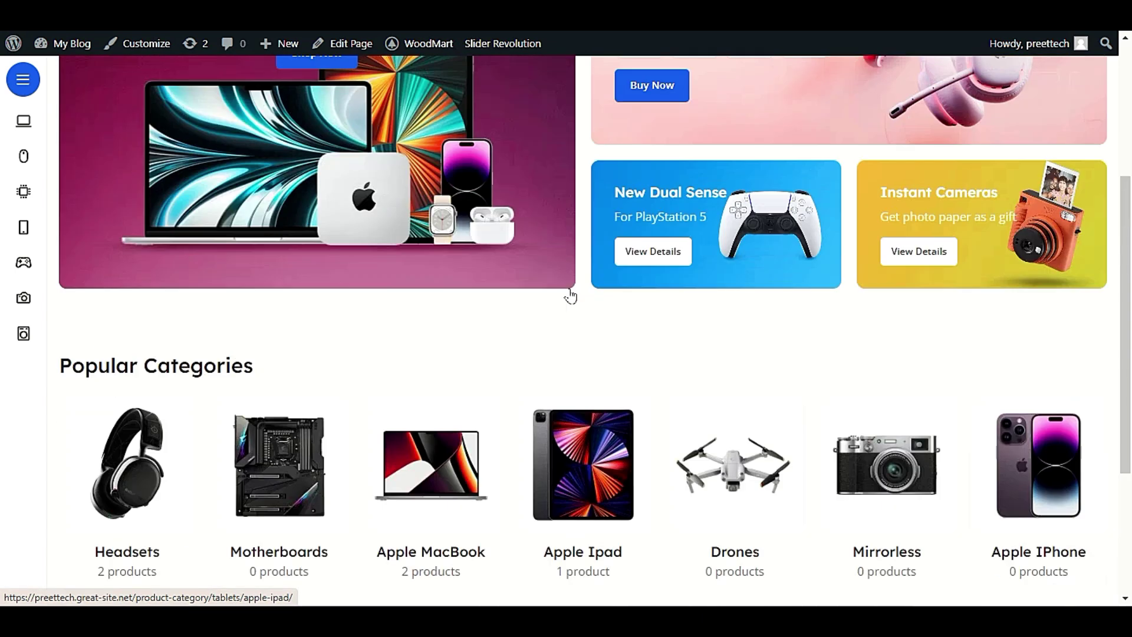
scroll(570, 296, down, 7)
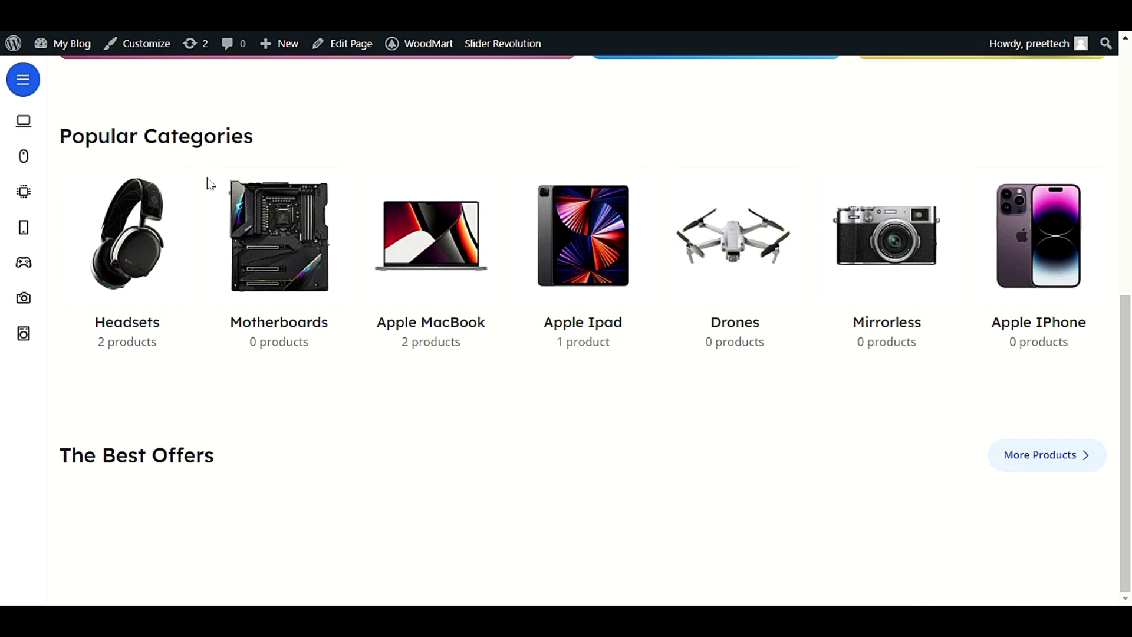
Refresh the homepage and examine the products in The Best Offers, New Goods and Apple Shopping Event sections.
key(F5)
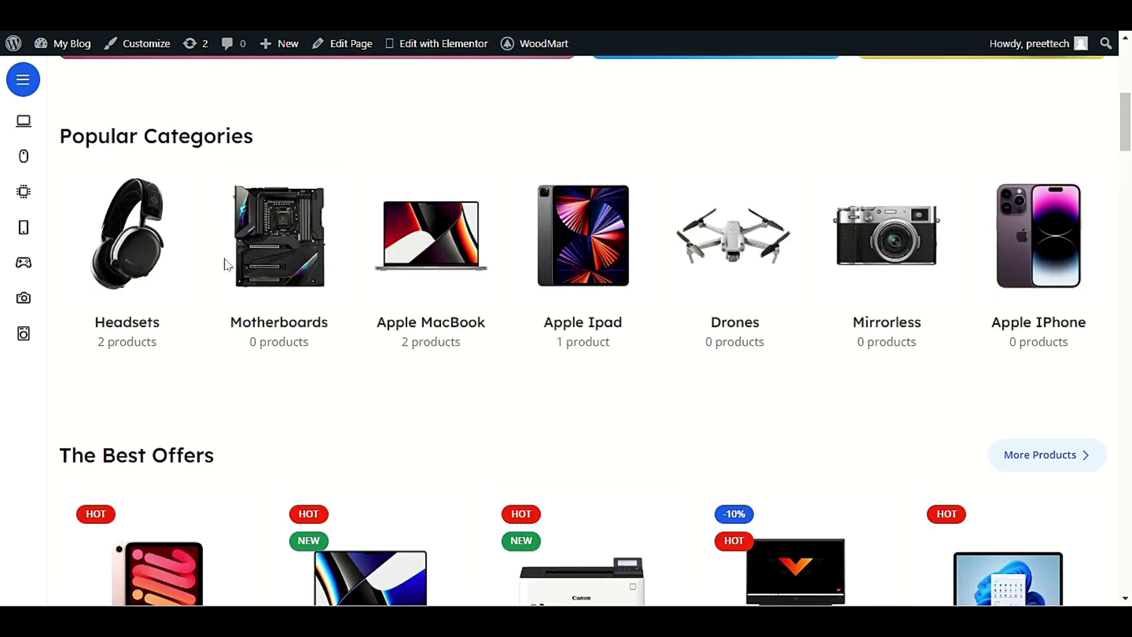
scroll(224, 260, up, 8)
scroll(221, 273, down, 5)
scroll(221, 272, down, 10)
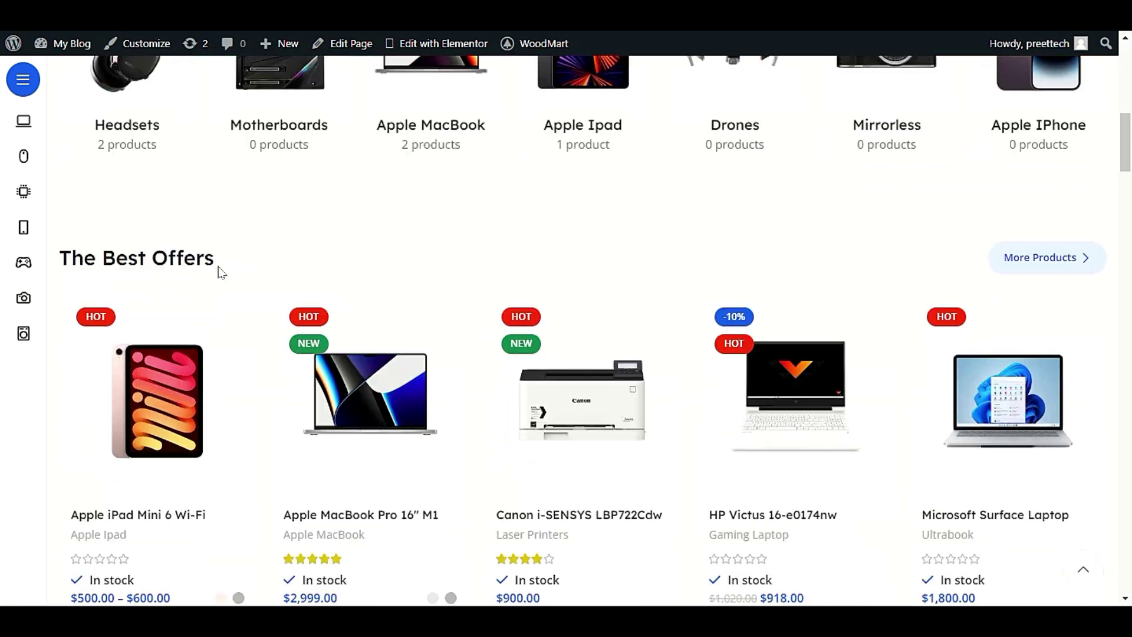
scroll(219, 266, up, 5)
scroll(218, 266, down, 9)
scroll(219, 270, up, 5)
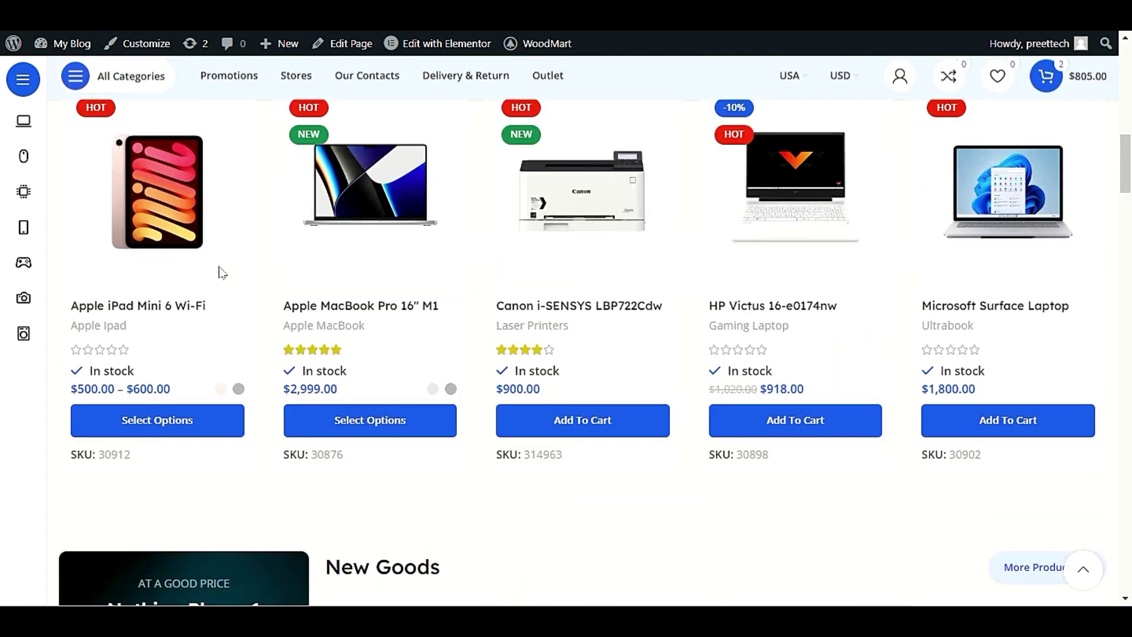
scroll(282, 273, down, 6)
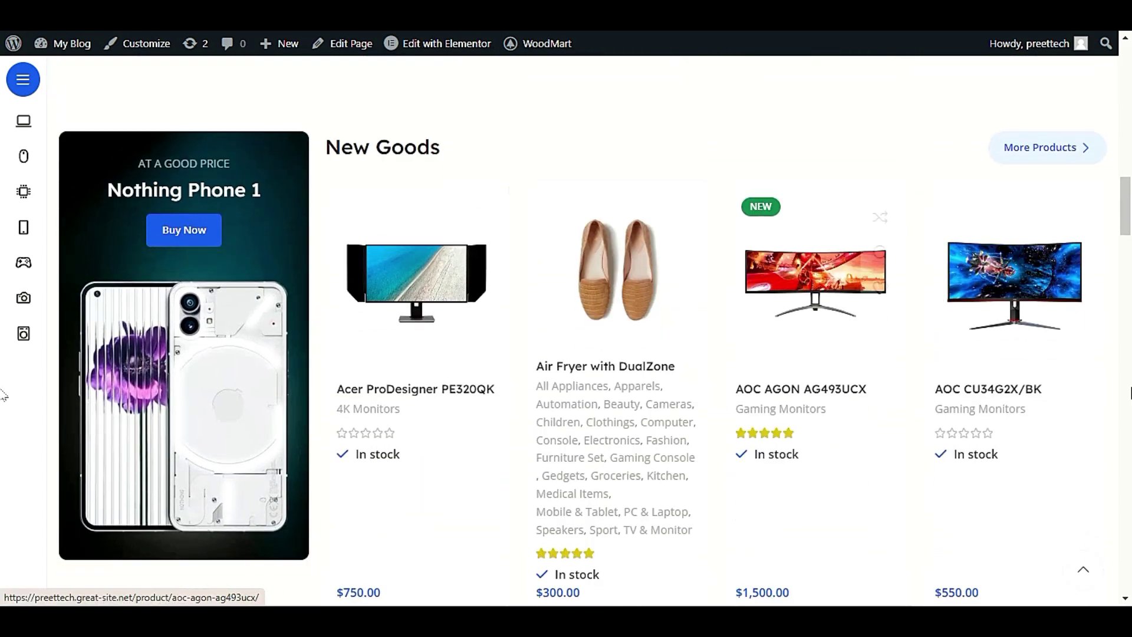
scroll(681, 360, down, 2)
scroll(682, 361, down, 5)
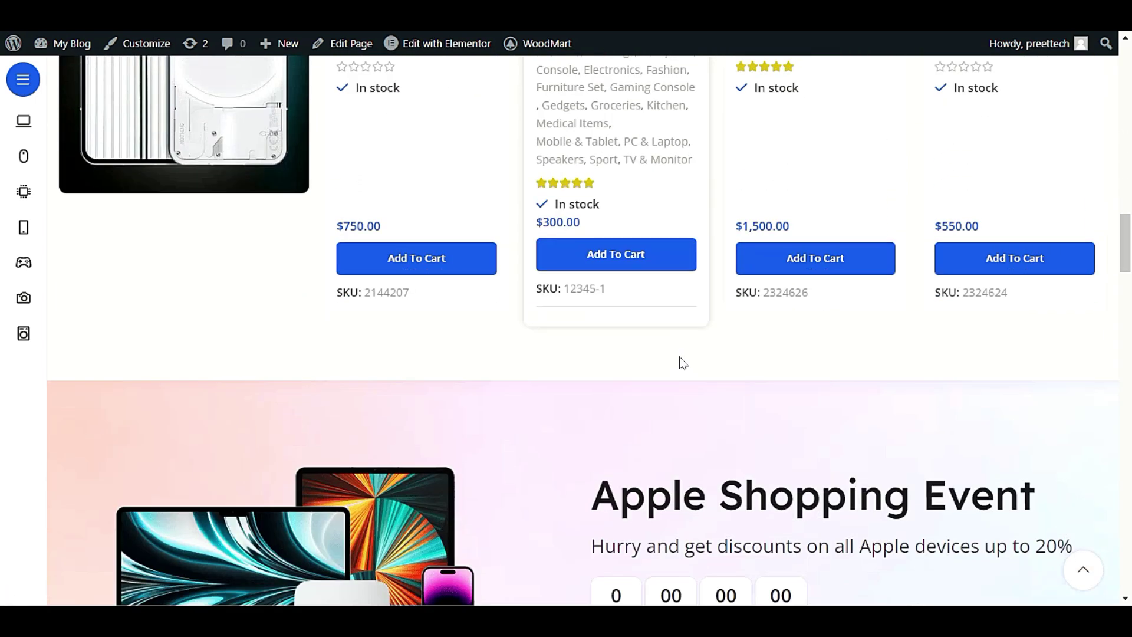
scroll(614, 363, down, 5)
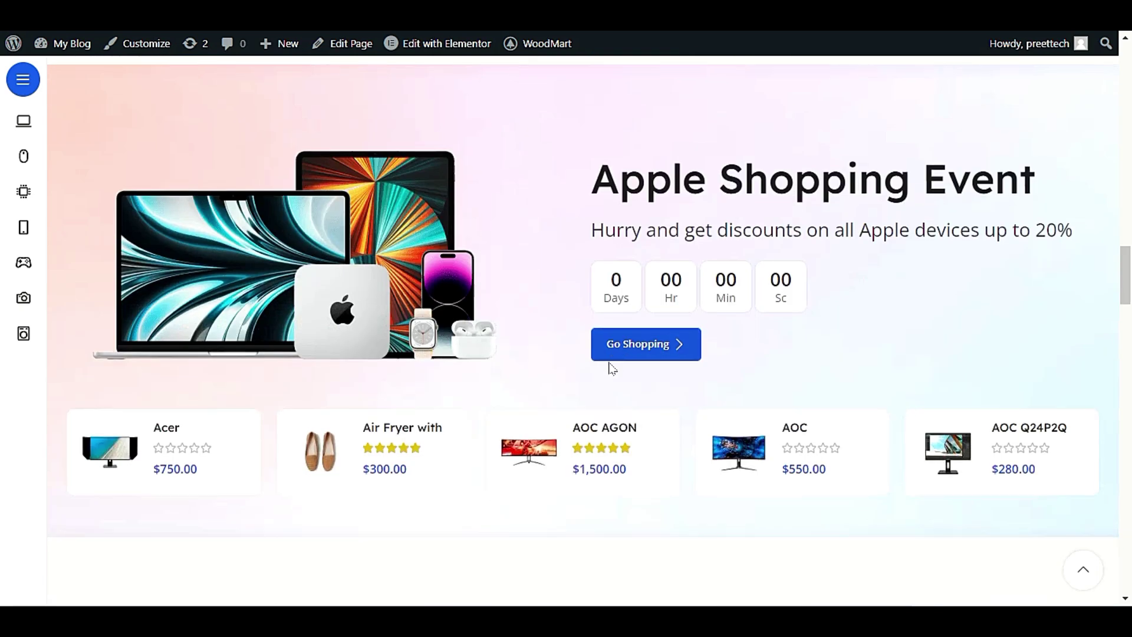
scroll(611, 365, down, 10)
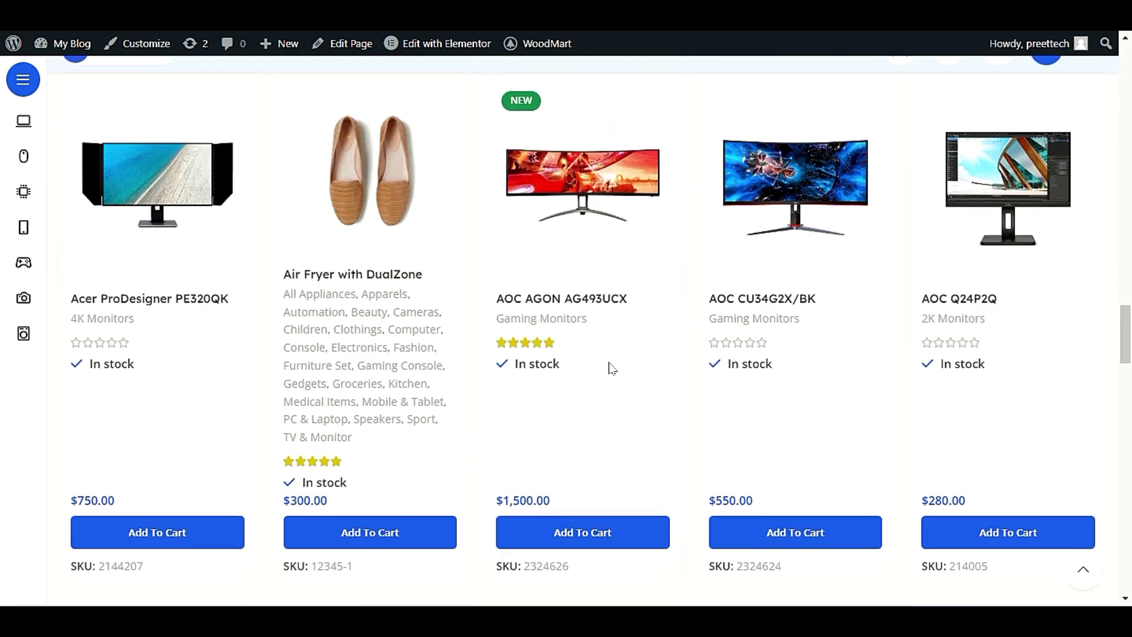
Open the product categories from the store's product administration.
scroll(613, 367, up, 15)
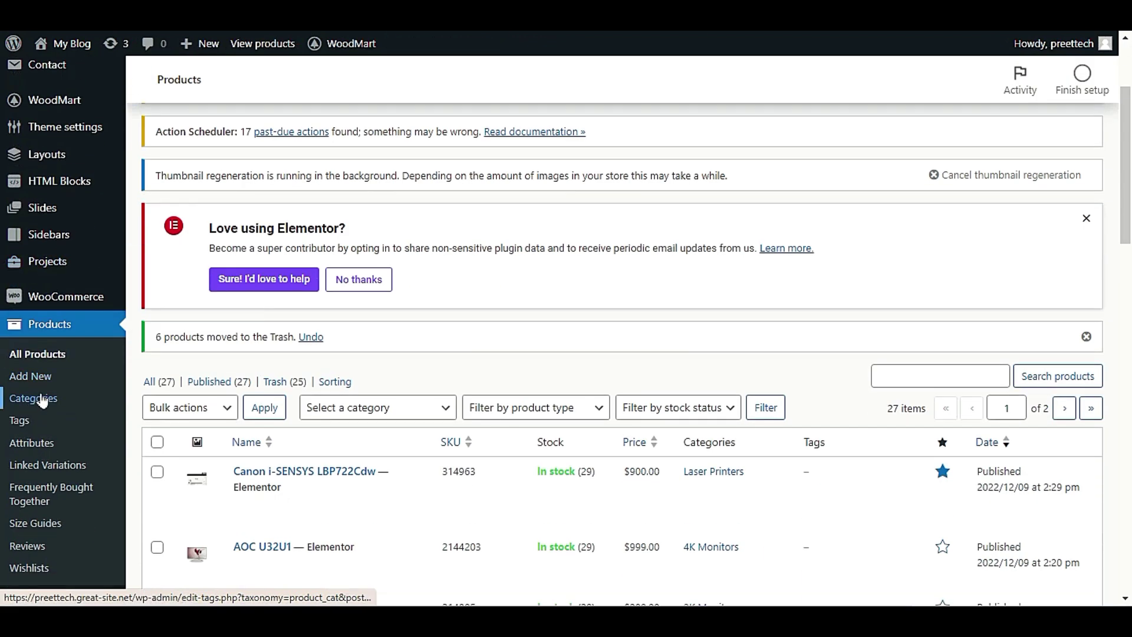
click(37, 400)
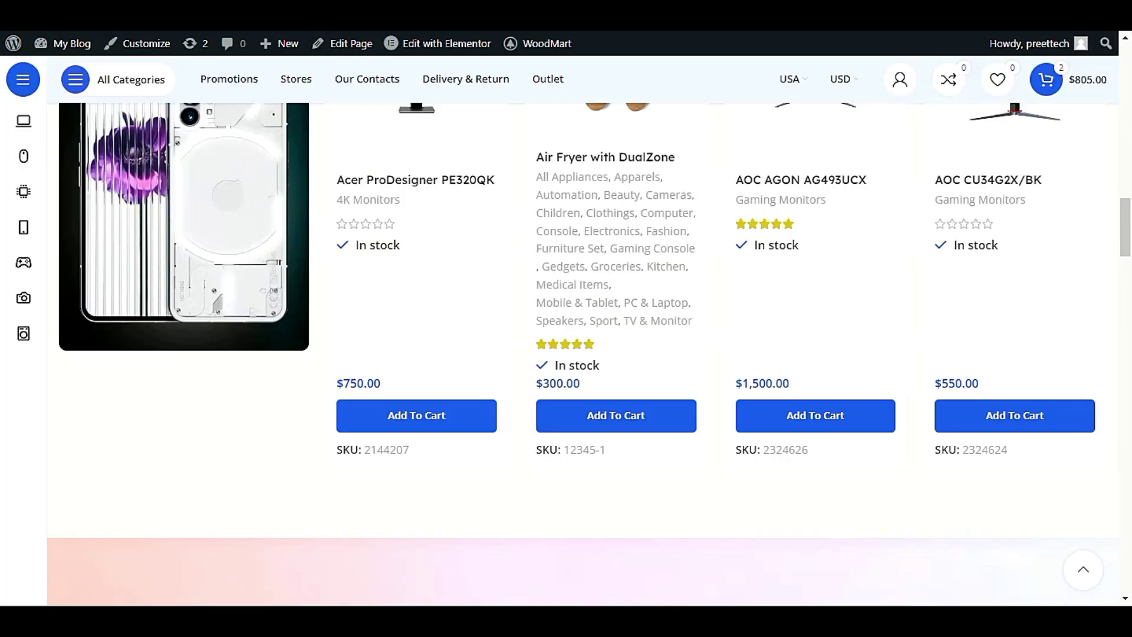
Open the Mega Electronics homepage for editing with Elementor.
scroll(587, 394, up, 5)
scroll(587, 394, up, 15)
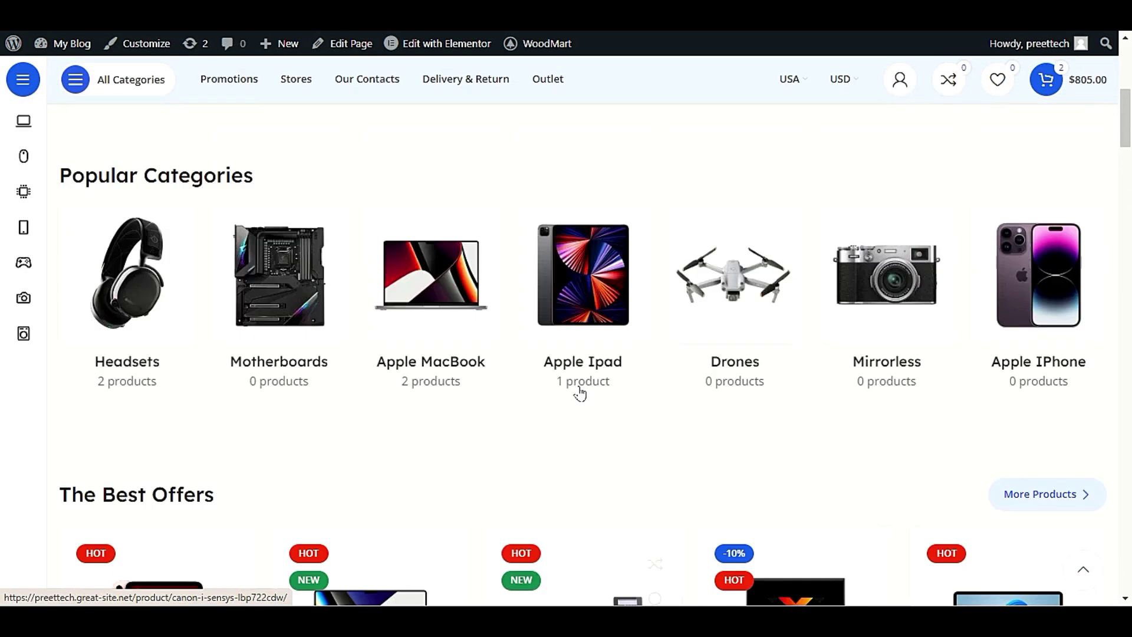
scroll(569, 384, down, 4)
scroll(569, 384, up, 4)
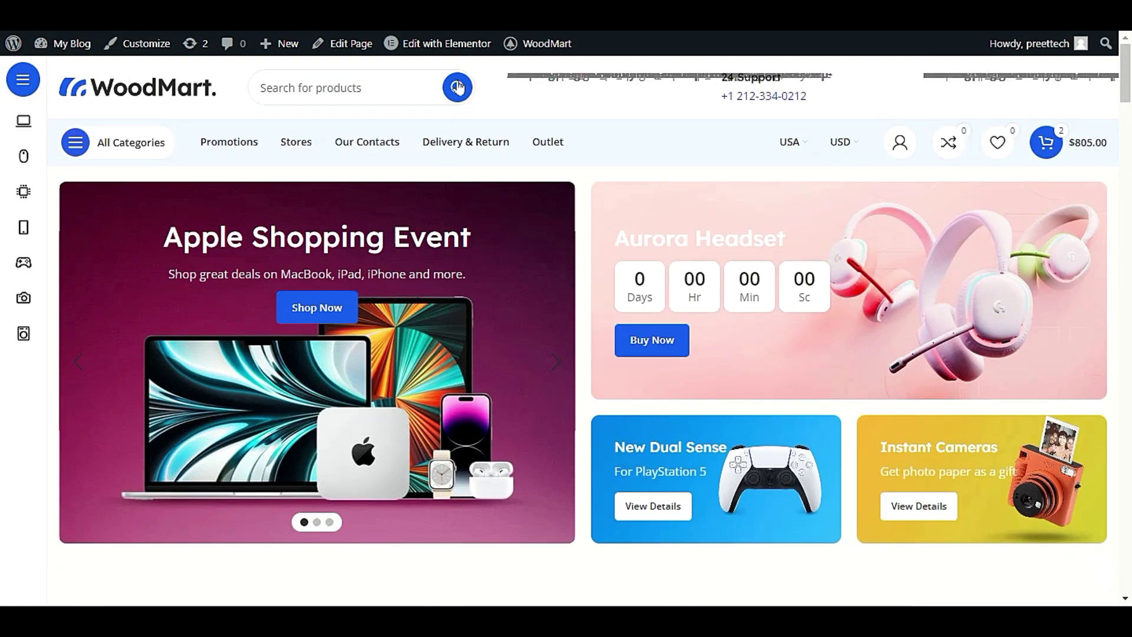
click(461, 49)
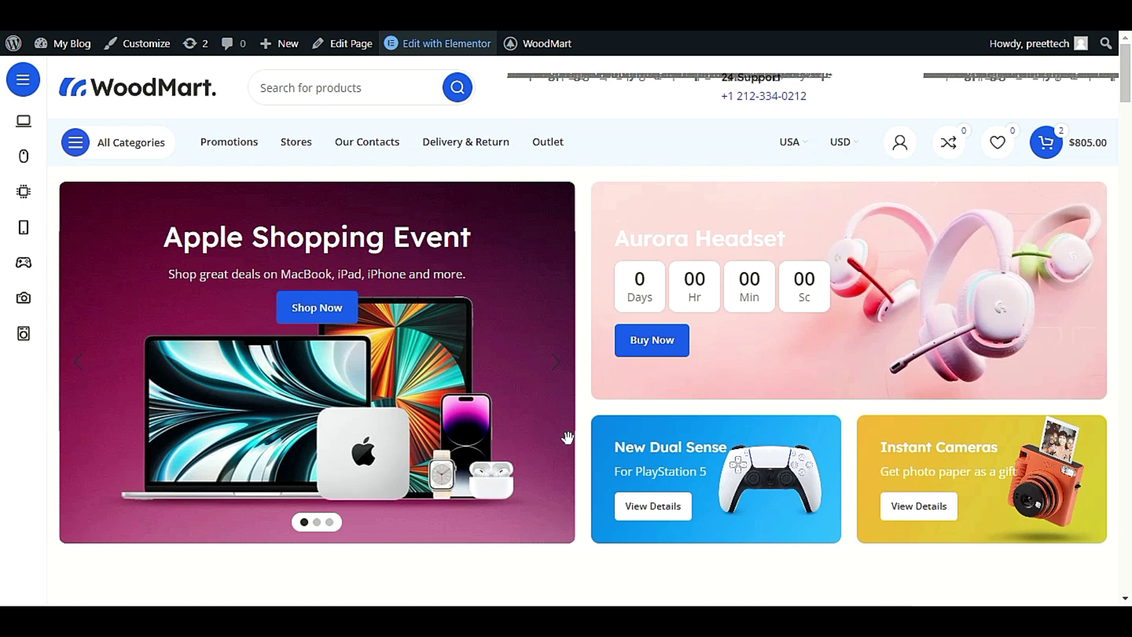
scroll(580, 448, down, 12)
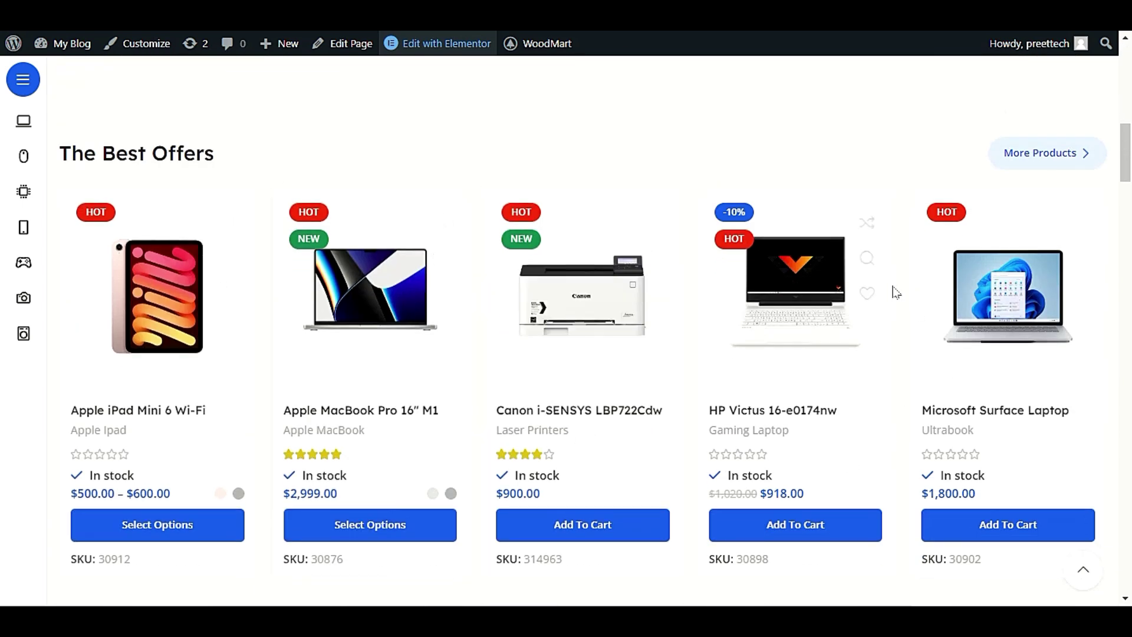
Open the settings of the product grid in The Best Offers section of the homepage.
scroll(336, 354, down, 1)
scroll(336, 353, down, 9)
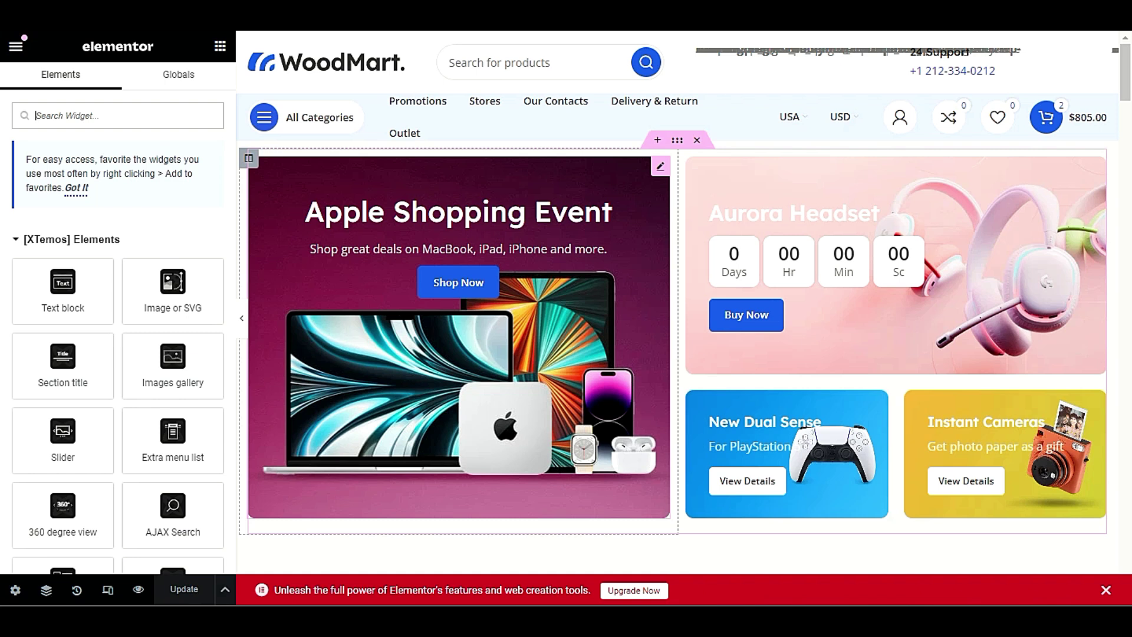
scroll(511, 259, down, 8)
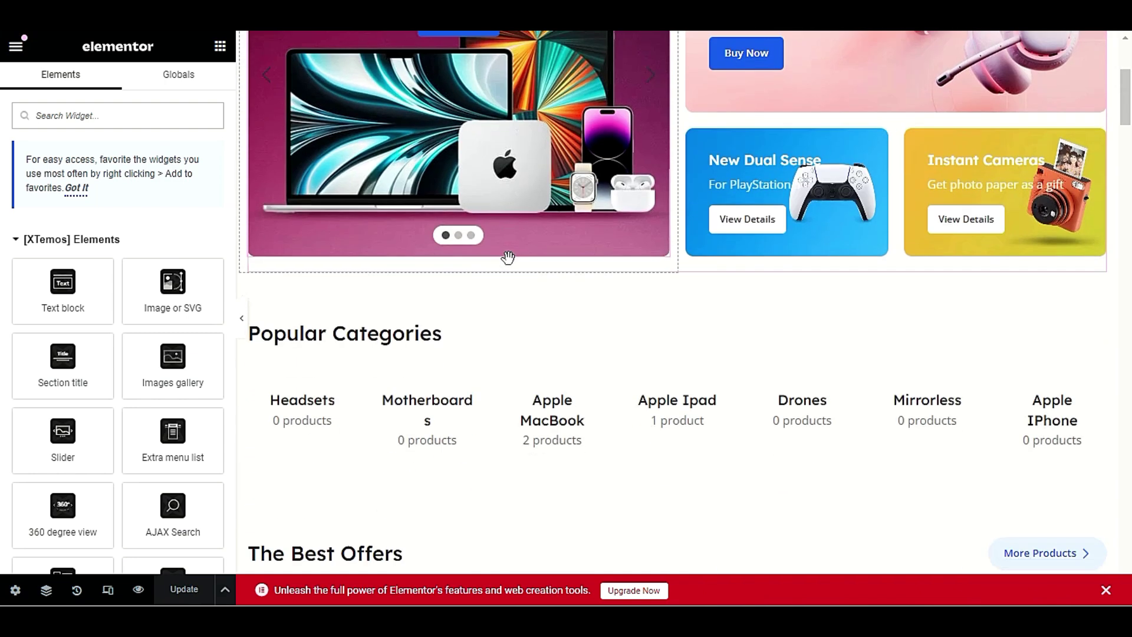
scroll(508, 258, down, 4)
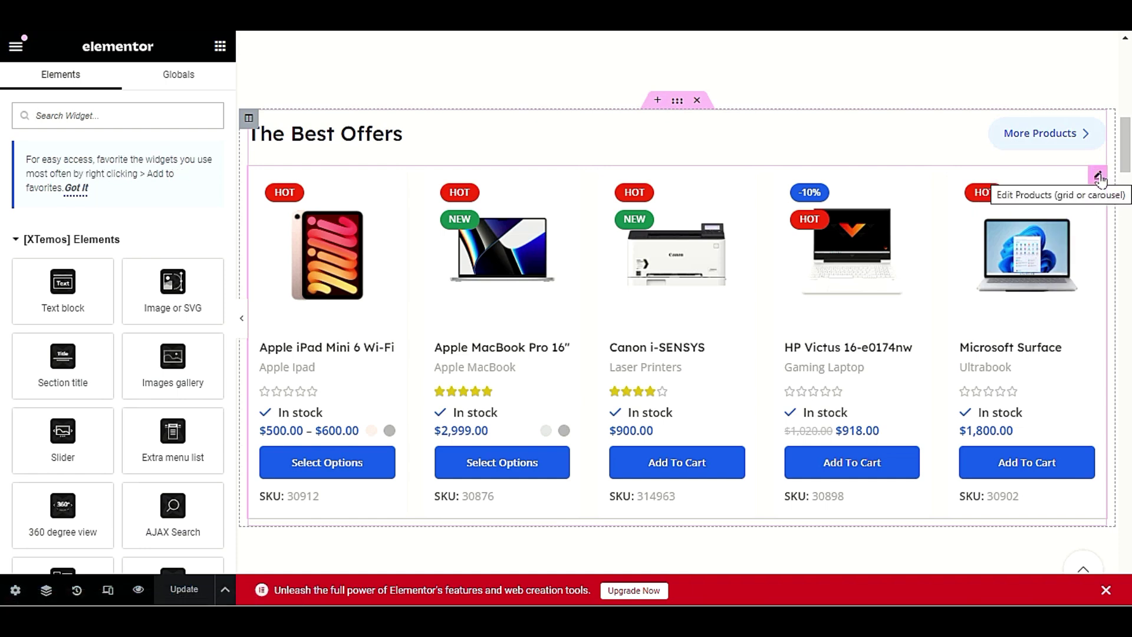
click(1099, 177)
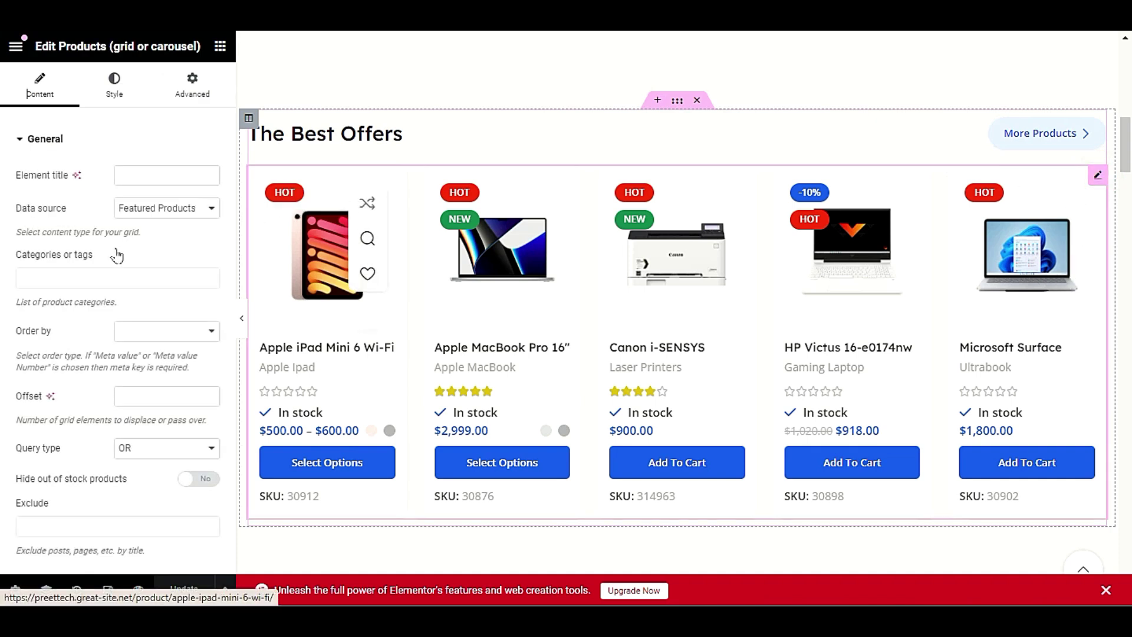
Switch the data source of The Best Offers product grid to All Products and back to Featured Products.
click(144, 212)
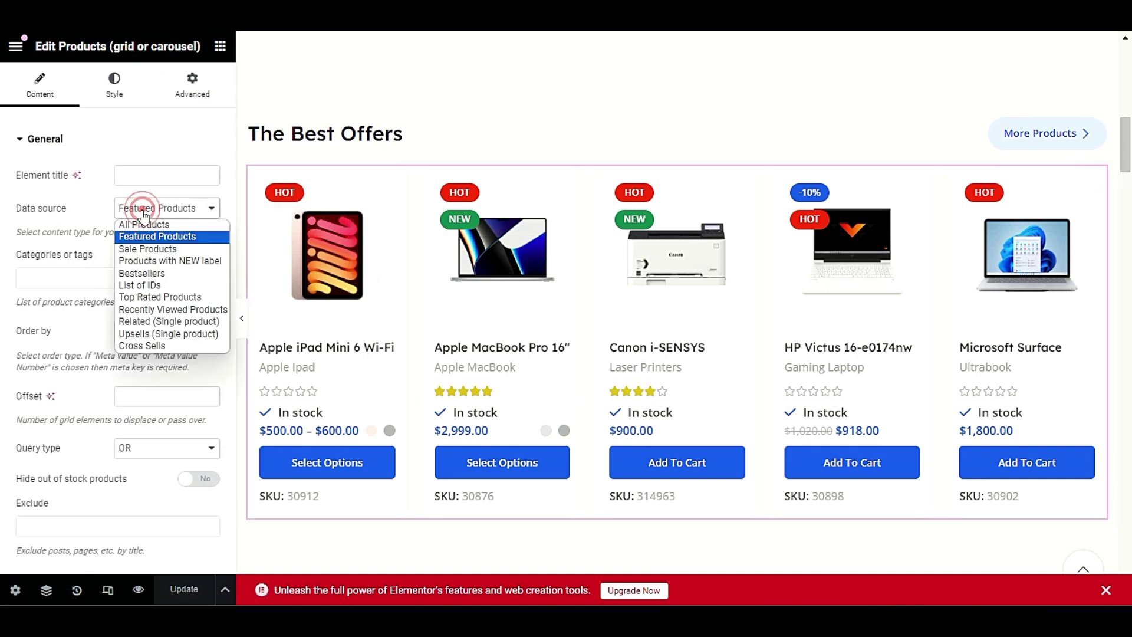
click(188, 227)
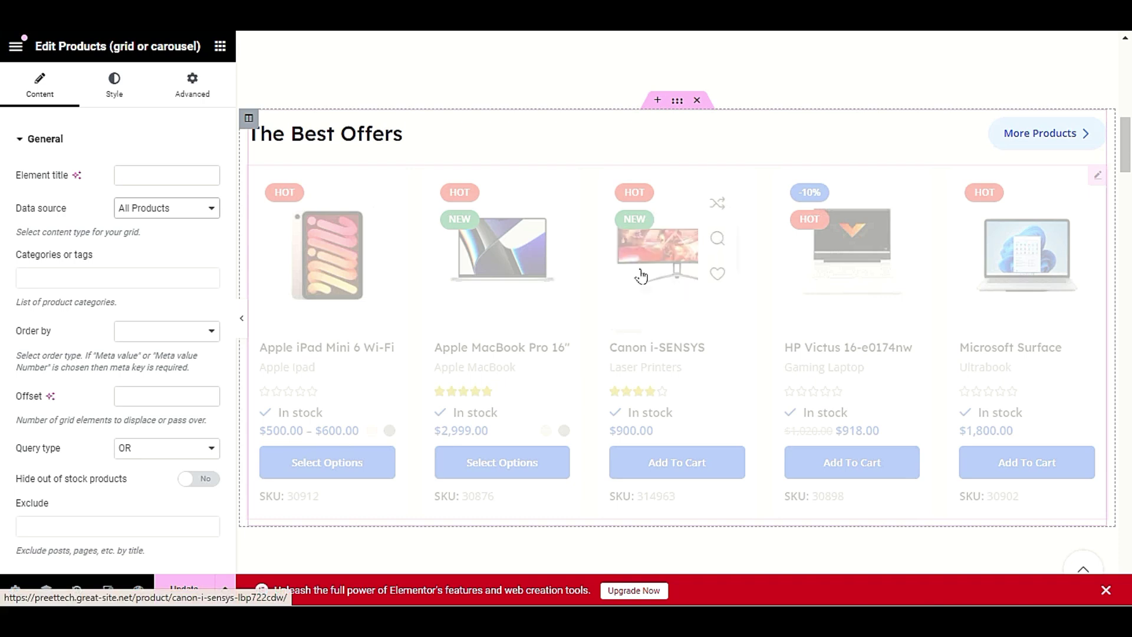
click(171, 210)
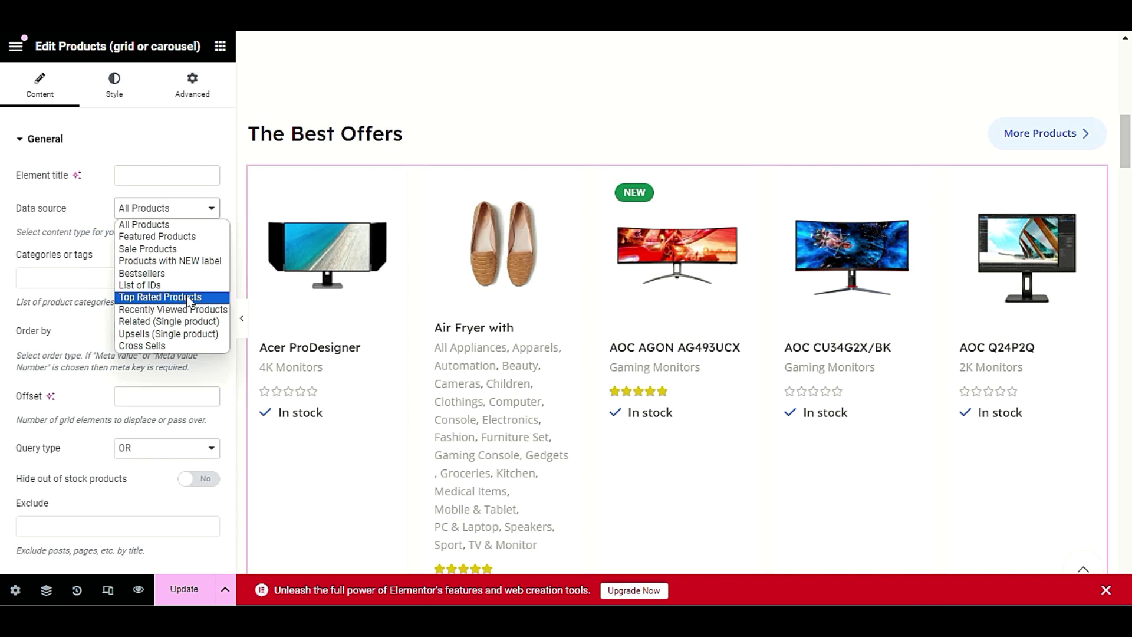
click(145, 225)
click(154, 151)
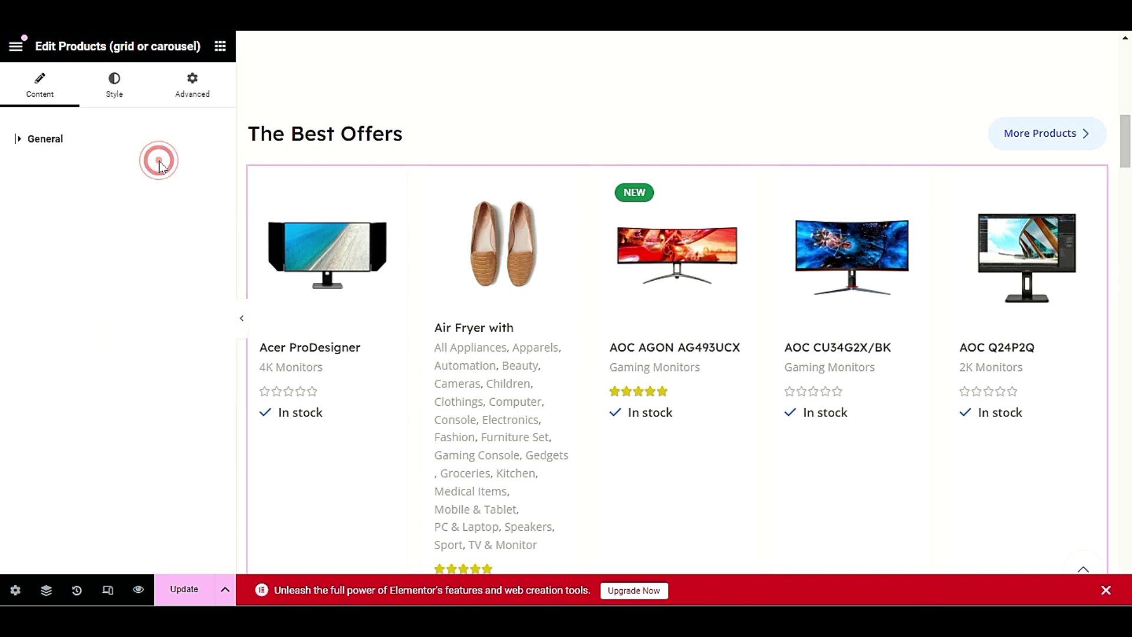
click(43, 139)
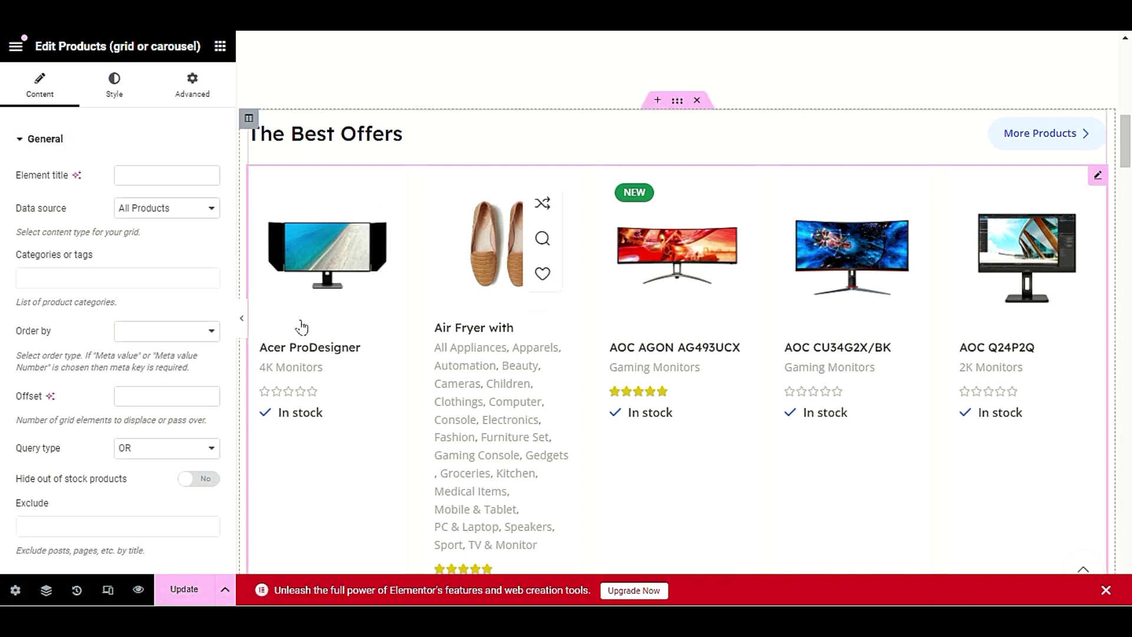
click(183, 205)
click(179, 233)
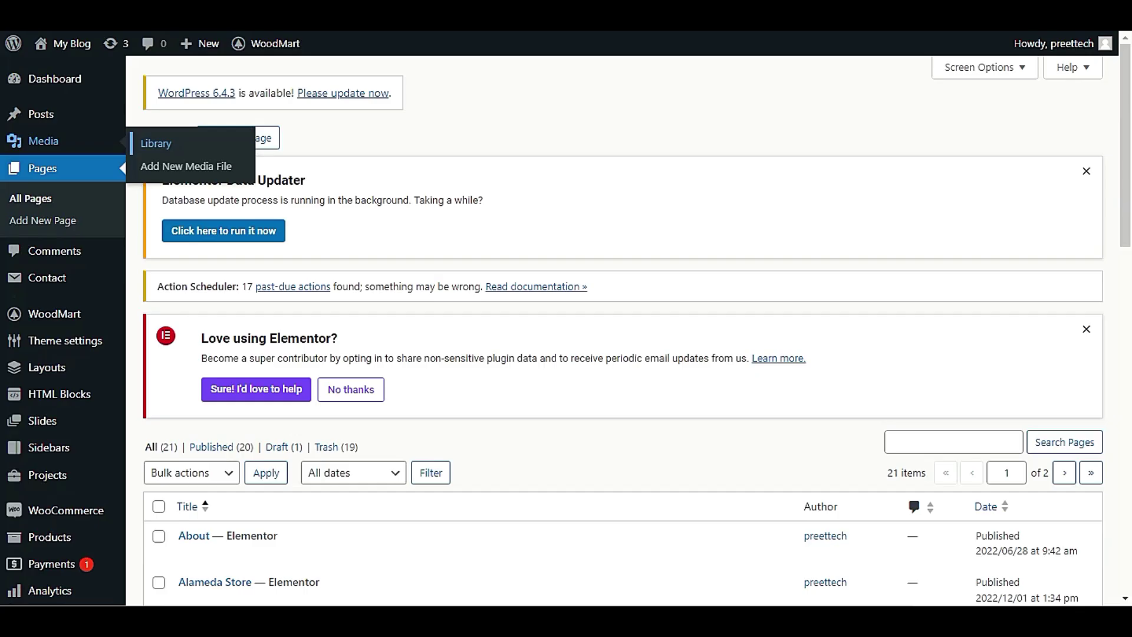
Mark the AOC Q24P2Q monitor as a featured product in the store's product administration.
mouse_move(33, 340)
scroll(35, 336, down, 4)
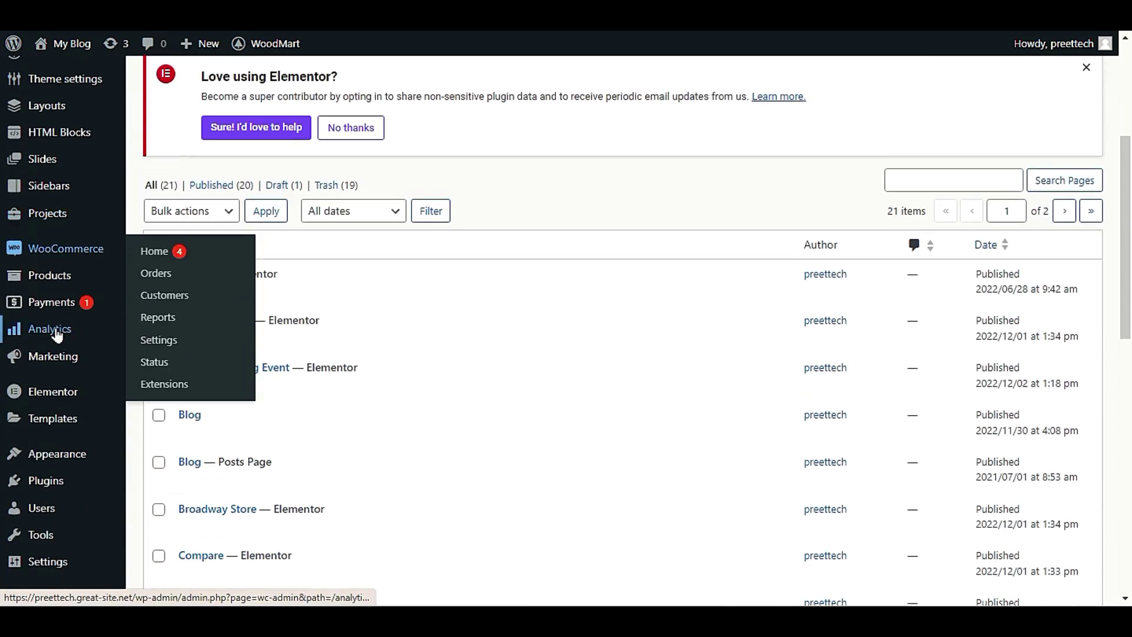
mouse_move(55, 282)
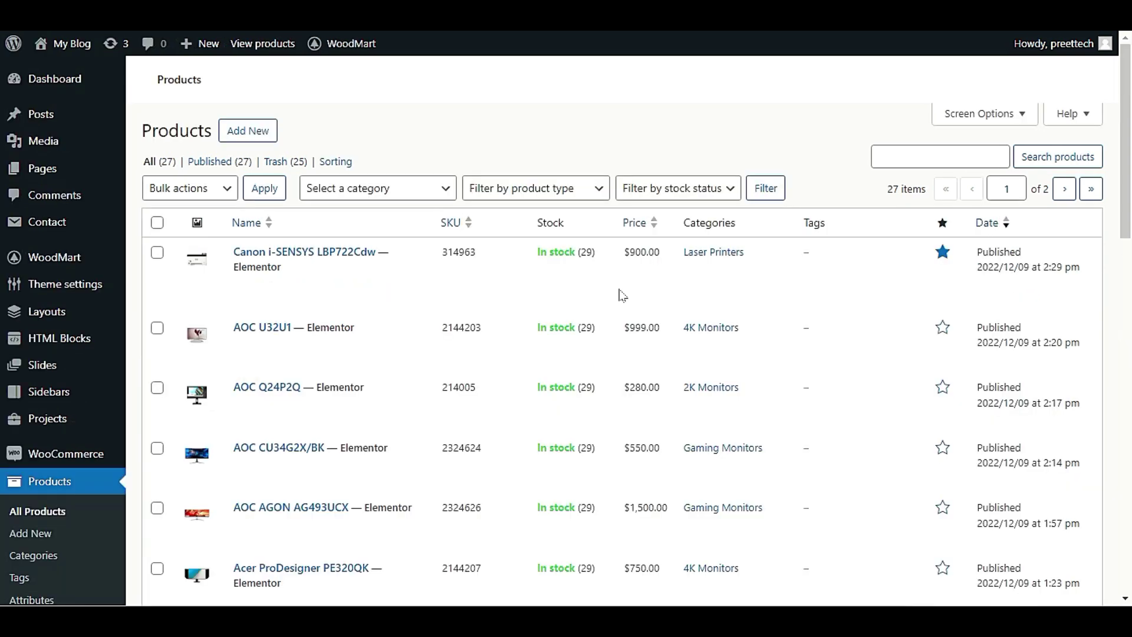
scroll(622, 295, down, 5)
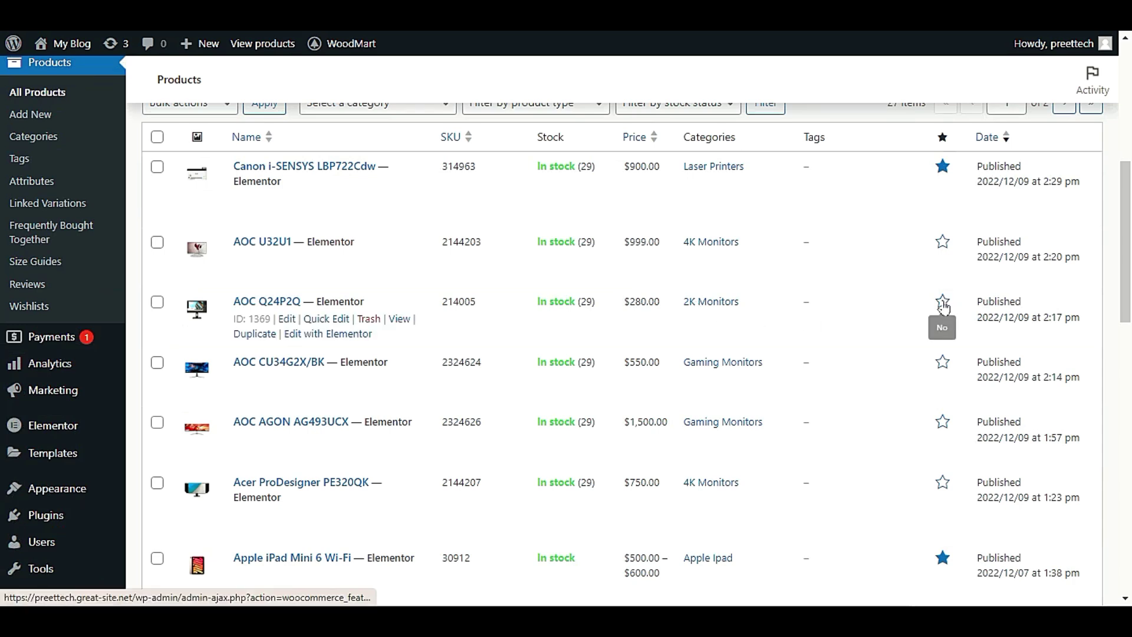
click(943, 304)
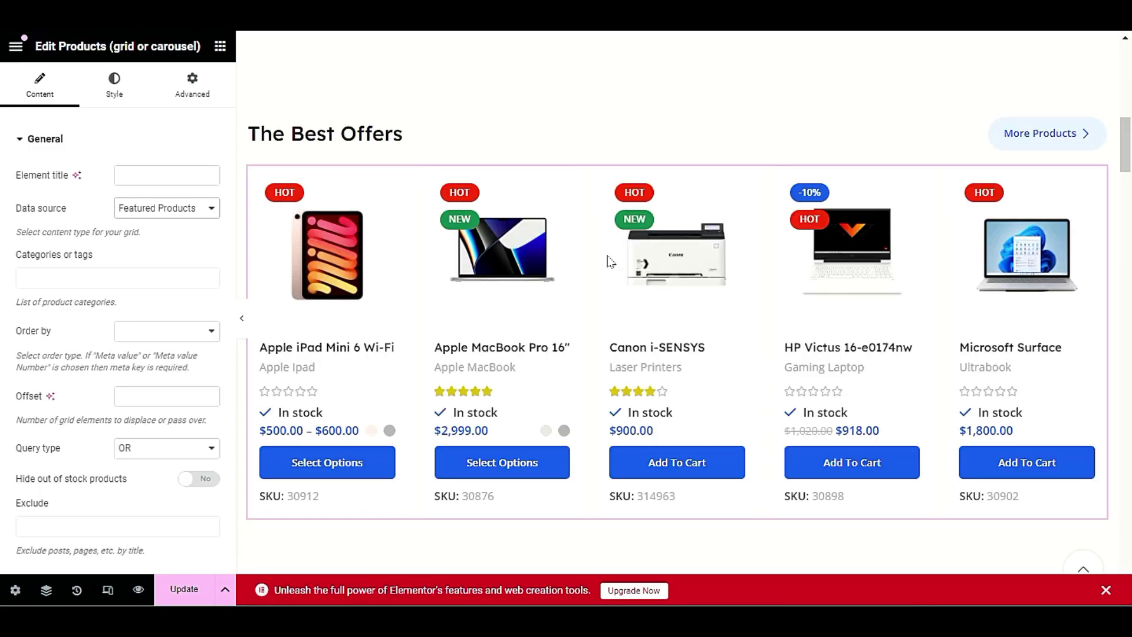
Return to the Elementor homepage editor and open the New Goods product grid's settings with its categories or tags filter ready for entry.
scroll(614, 317, down, 5)
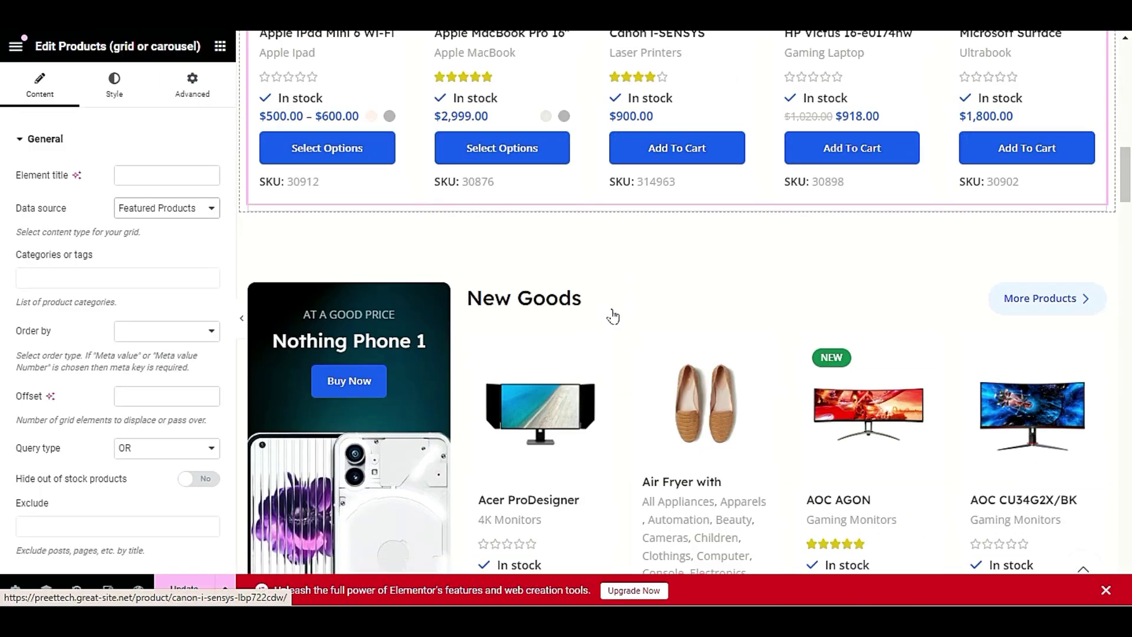
scroll(613, 317, down, 3)
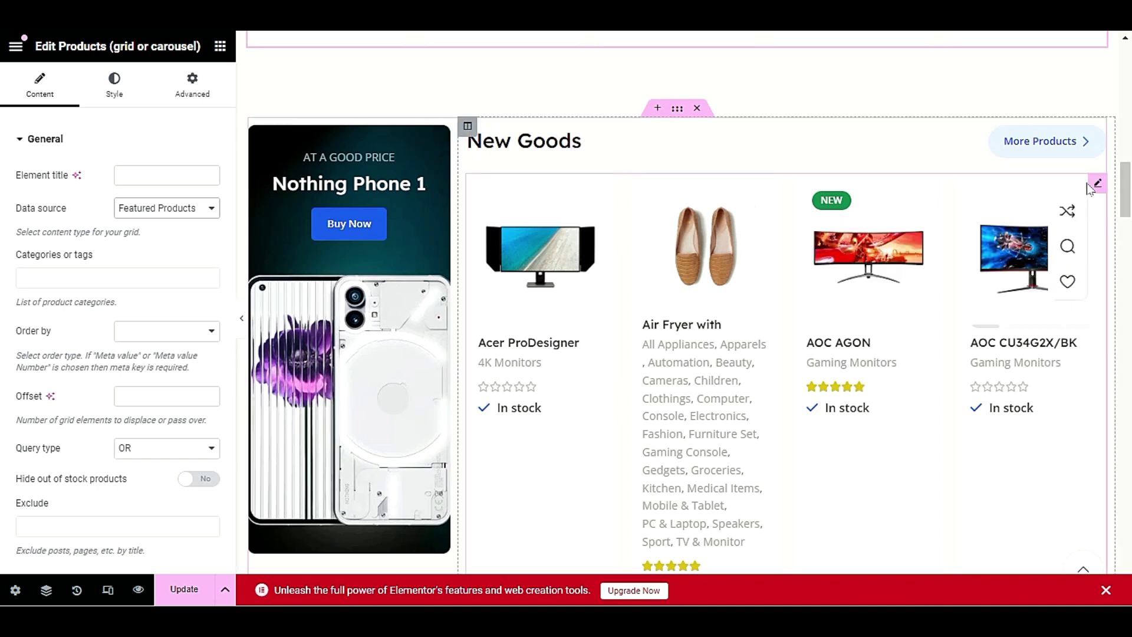
click(1097, 186)
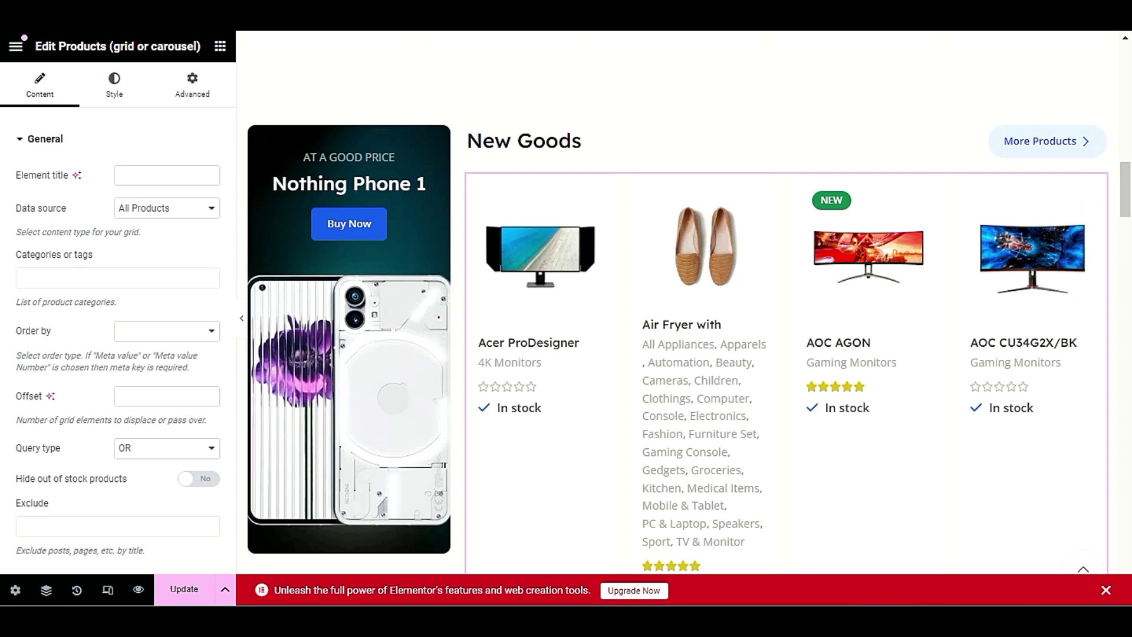
click(42, 277)
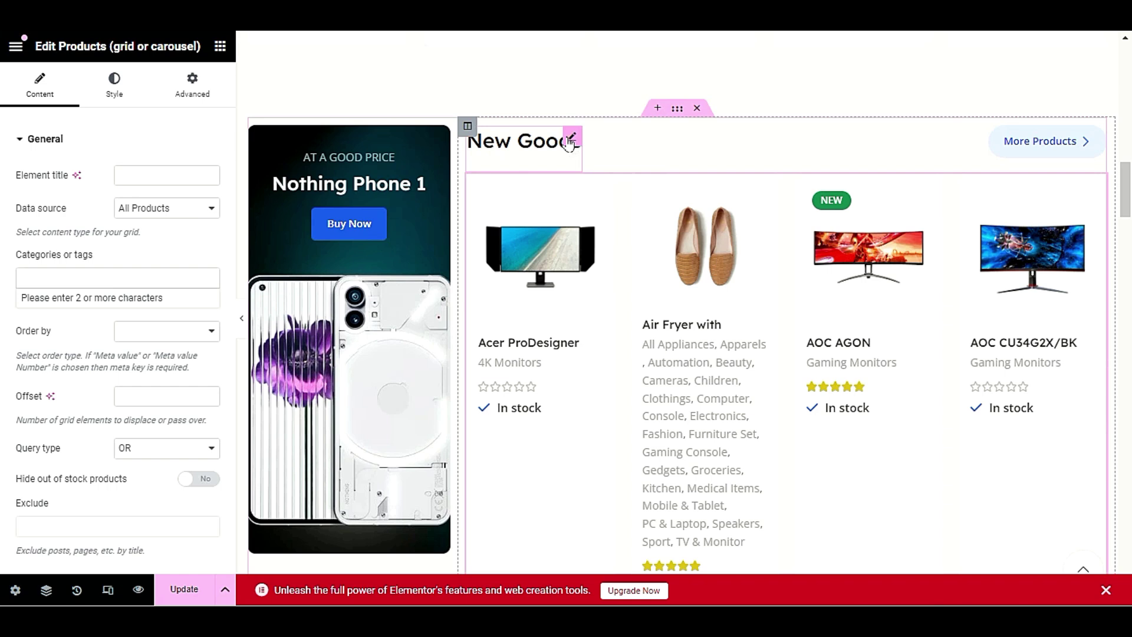
Examine the products in the Apple discount and Home Appliance sections of the homepage.
scroll(600, 280, down, 12)
scroll(588, 282, down, 5)
scroll(587, 280, up, 4)
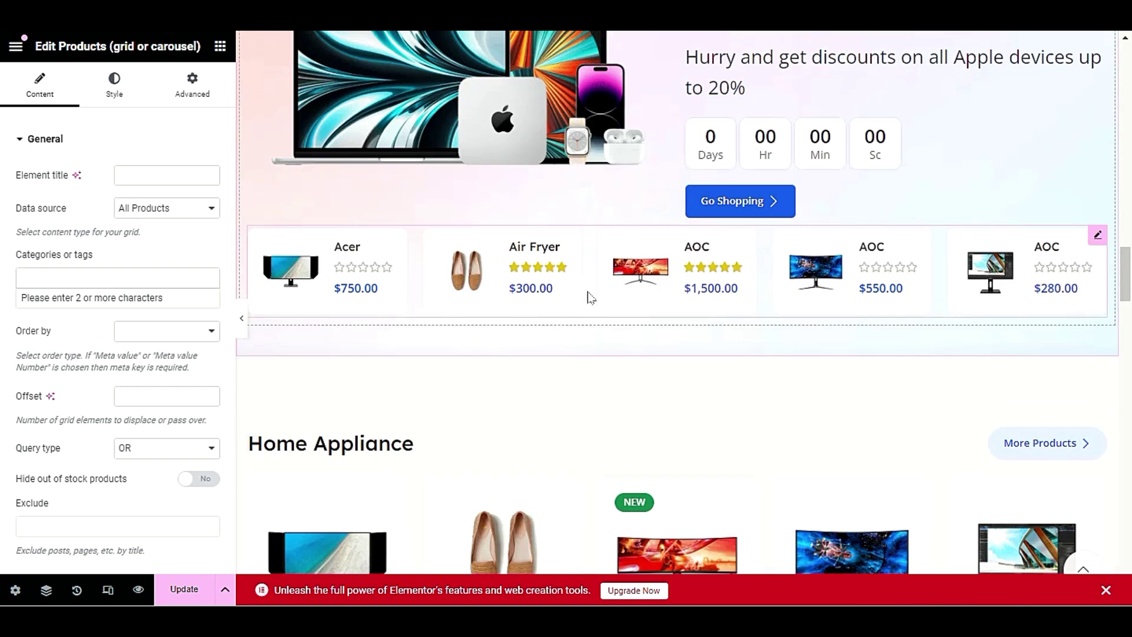
scroll(590, 298, down, 7)
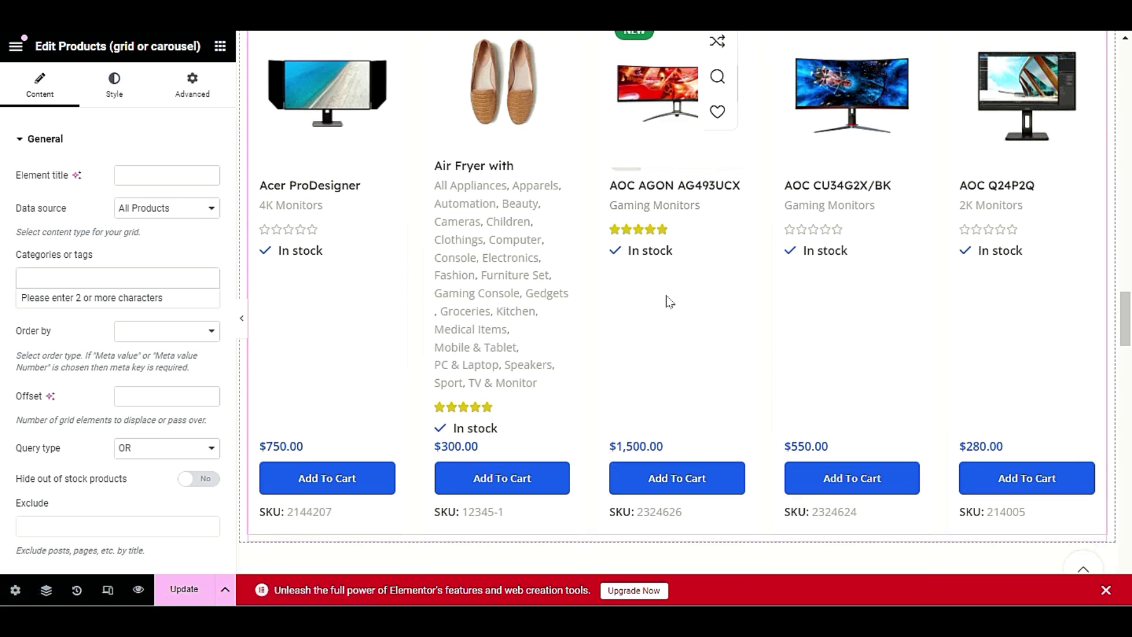